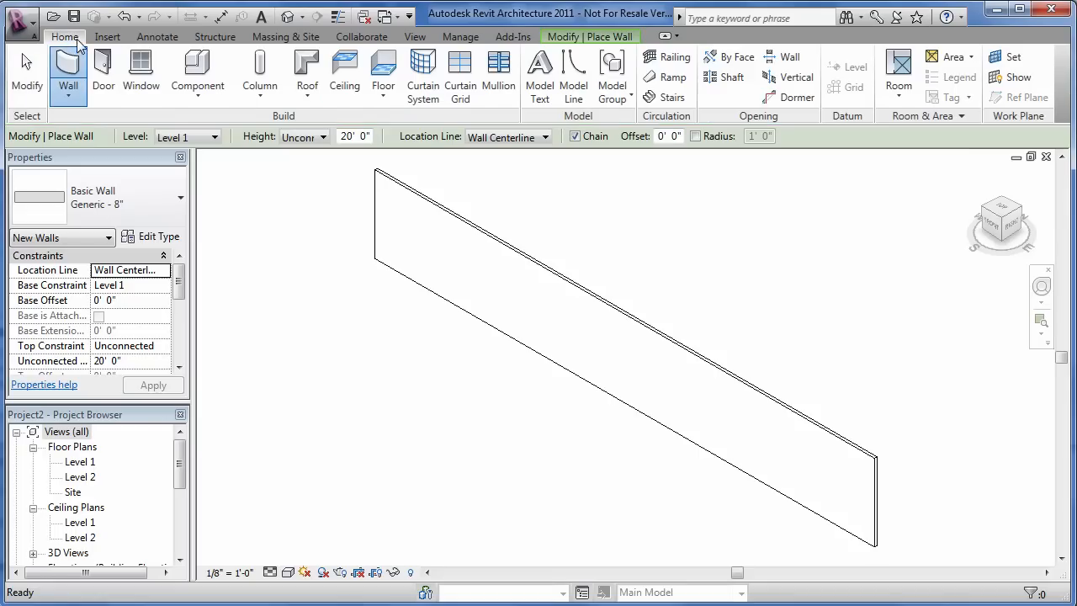
Step: Place a Fixed 36" x 48" window in the wall, about 8' 0" from its left end
{"action": "left_click", "coordinate": [140, 65]}
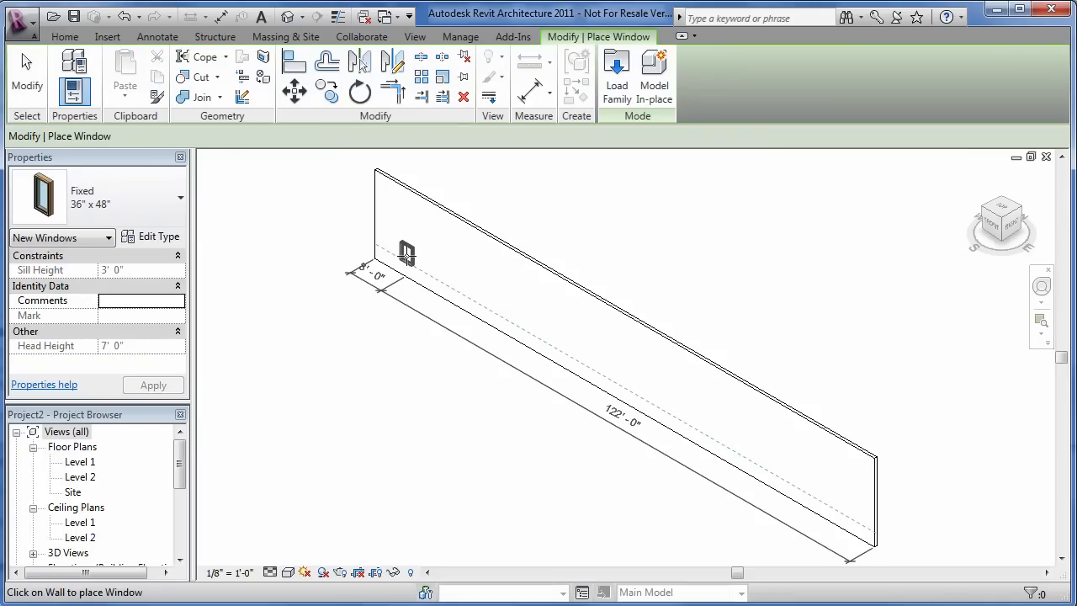
{"action": "scroll", "coordinate": [402, 256], "scroll_direction": "up", "scroll_amount": 5}
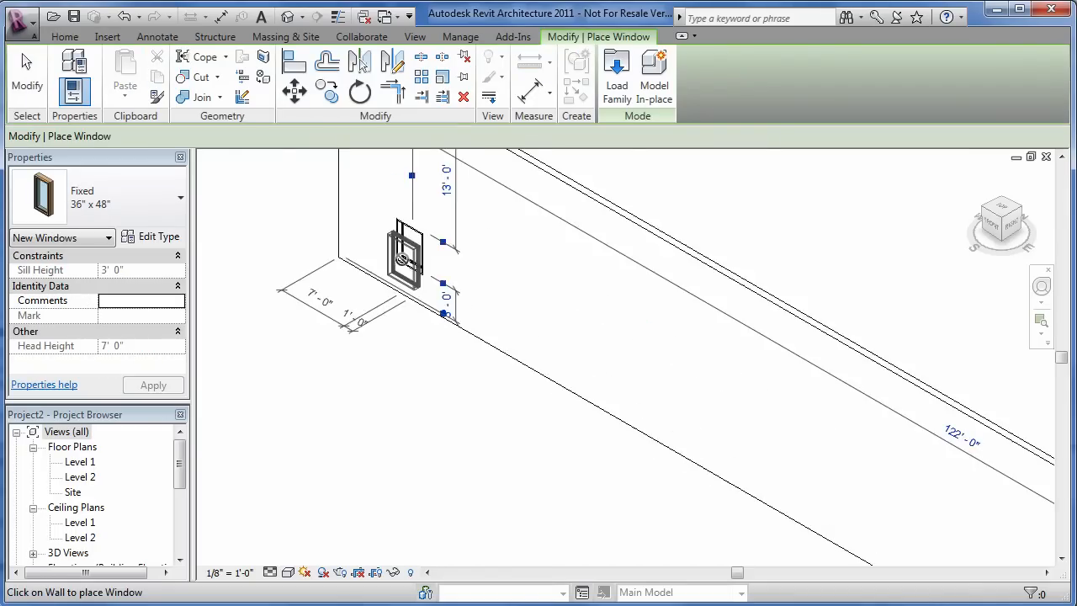
{"action": "middle_click_drag", "start_coordinate": [437, 274], "coordinate": [531, 496], "text": "shift"}
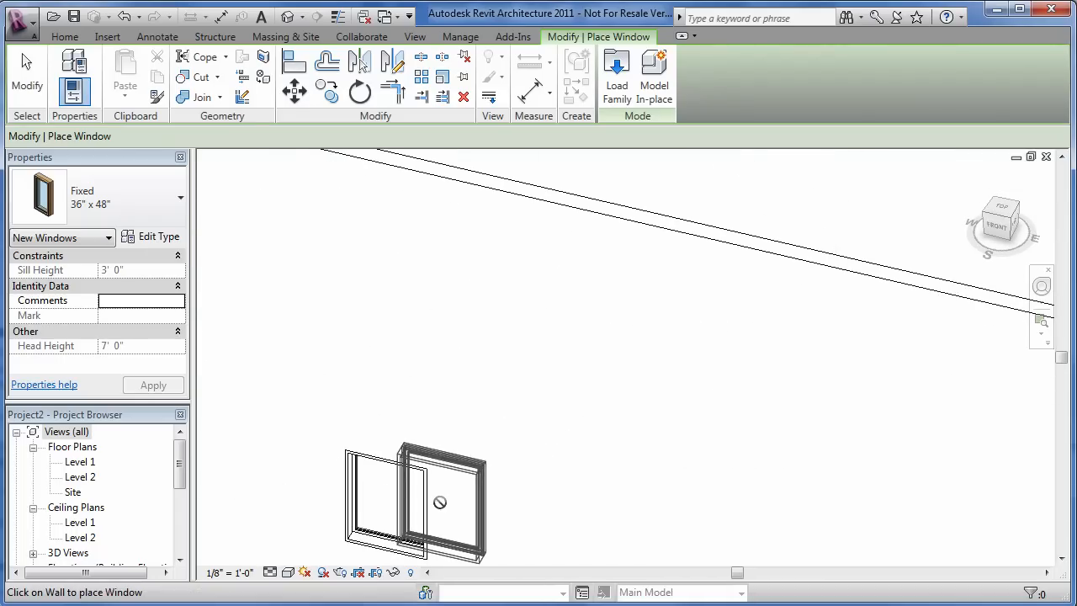
{"action": "key", "text": "Escape"}
Step: Open the placed window's family for editing
{"action": "scroll", "coordinate": [433, 509], "scroll_direction": "down", "scroll_amount": 1}
{"action": "left_click", "coordinate": [414, 482]}
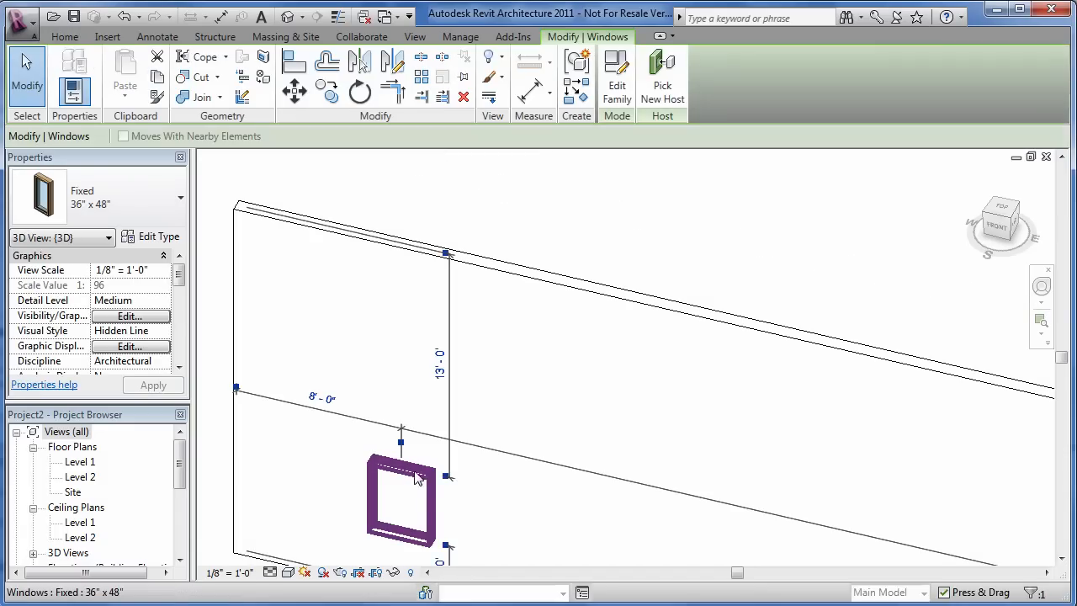
{"action": "right_click", "coordinate": [417, 479]}
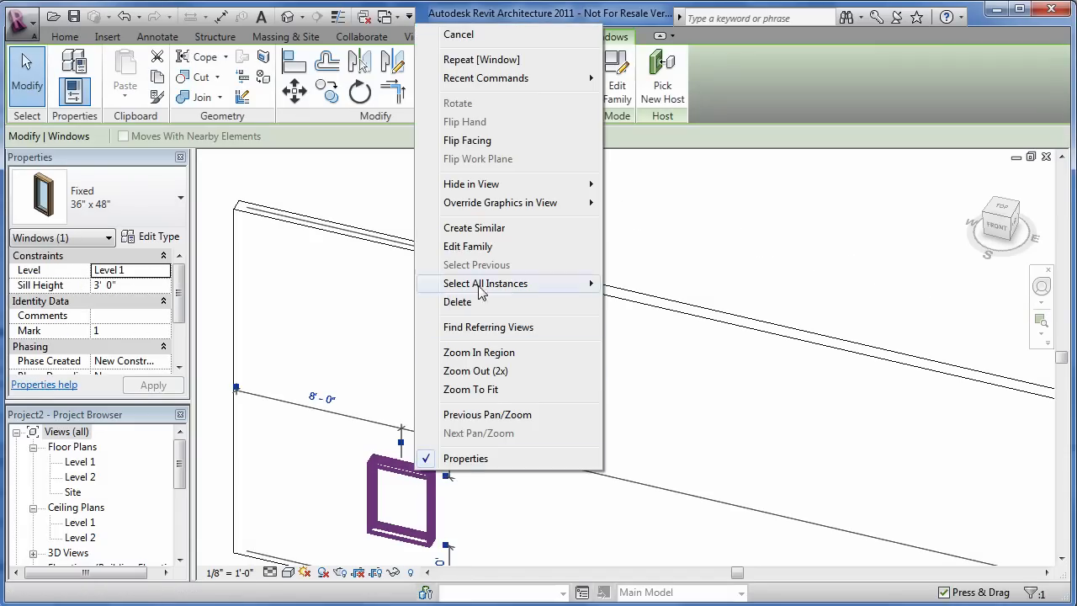
{"action": "left_click", "coordinate": [471, 247]}
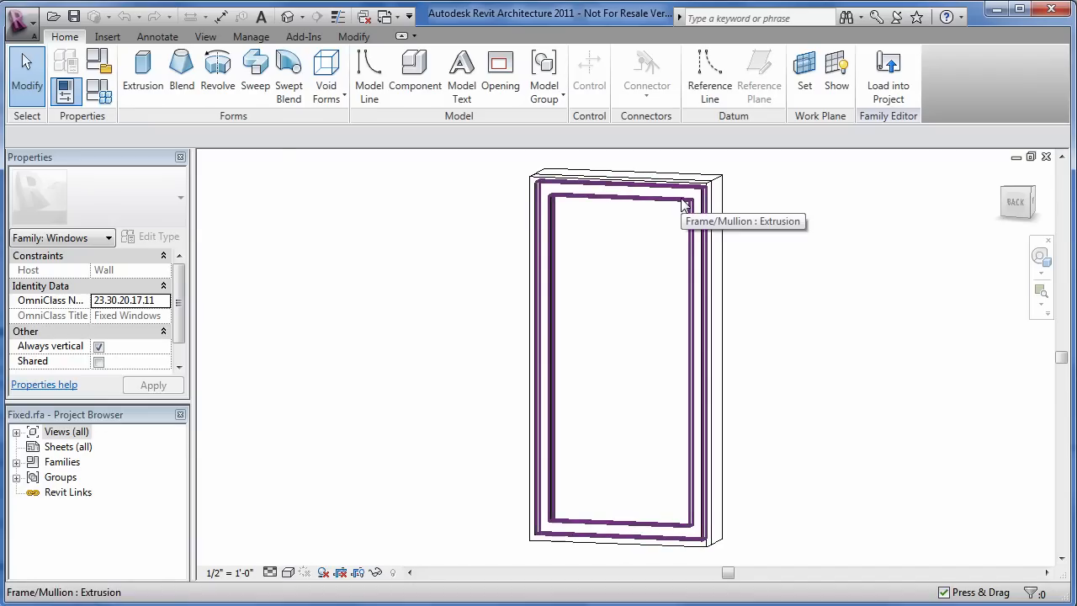
Step: Edit the outer Frame/Mullion extrusion's sketch and delete its outer top line
{"action": "middle_click_drag", "start_coordinate": [683, 205], "coordinate": [710, 196], "text": "shift"}
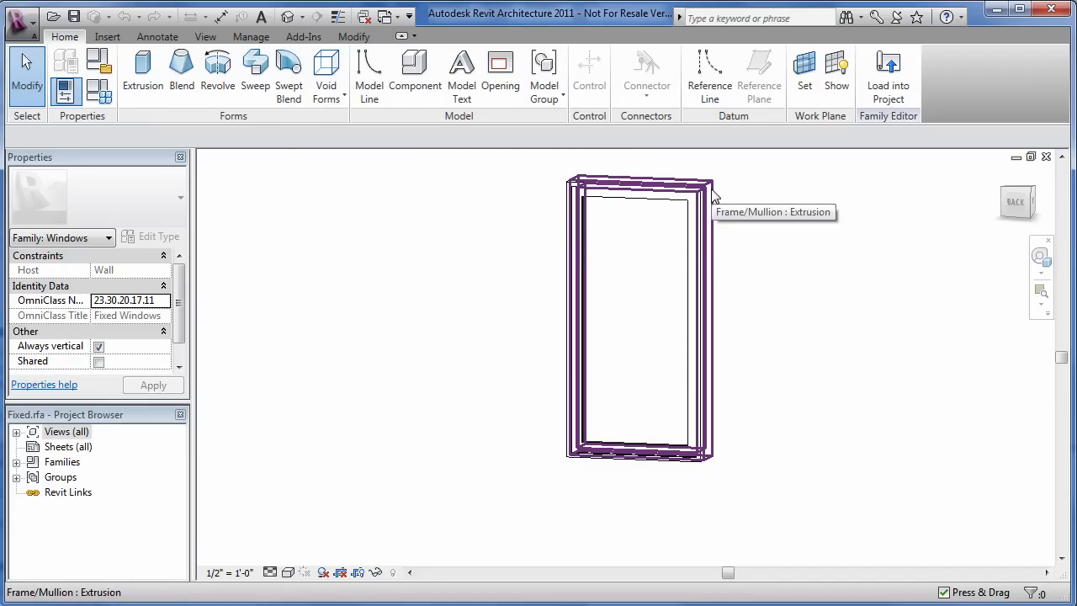
{"action": "left_click", "coordinate": [713, 195]}
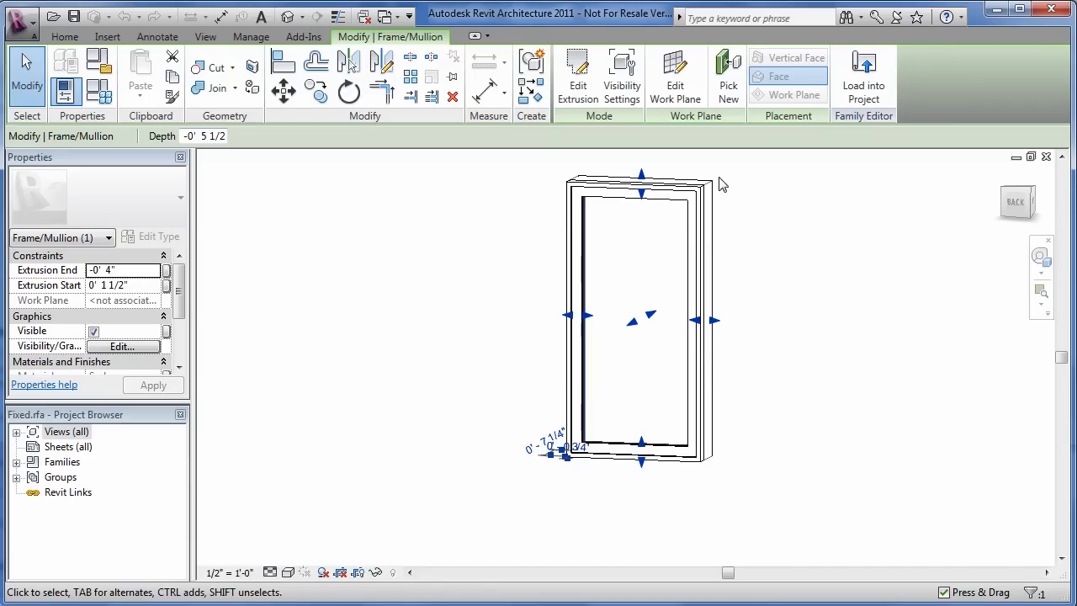
{"action": "left_click", "coordinate": [586, 91]}
{"action": "scroll", "coordinate": [653, 188], "scroll_direction": "up", "scroll_amount": 4}
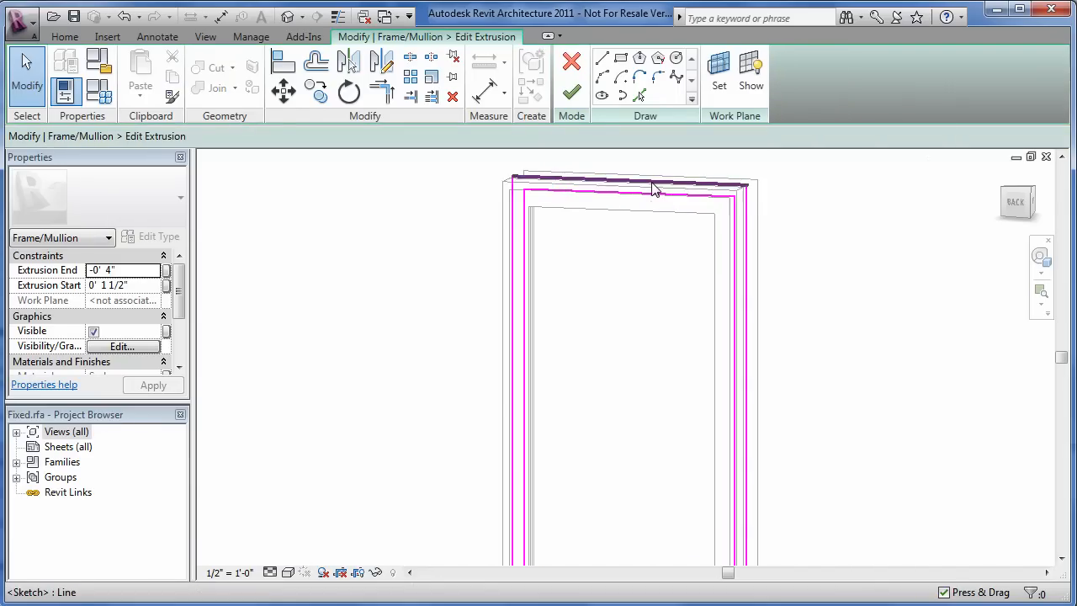
{"action": "mouse_move", "coordinate": [607, 204]}
{"action": "middle_mouse_down"}
{"action": "mouse_move", "coordinate": [594, 298]}
{"action": "mouse_move", "coordinate": [564, 365]}
{"action": "middle_mouse_up"}
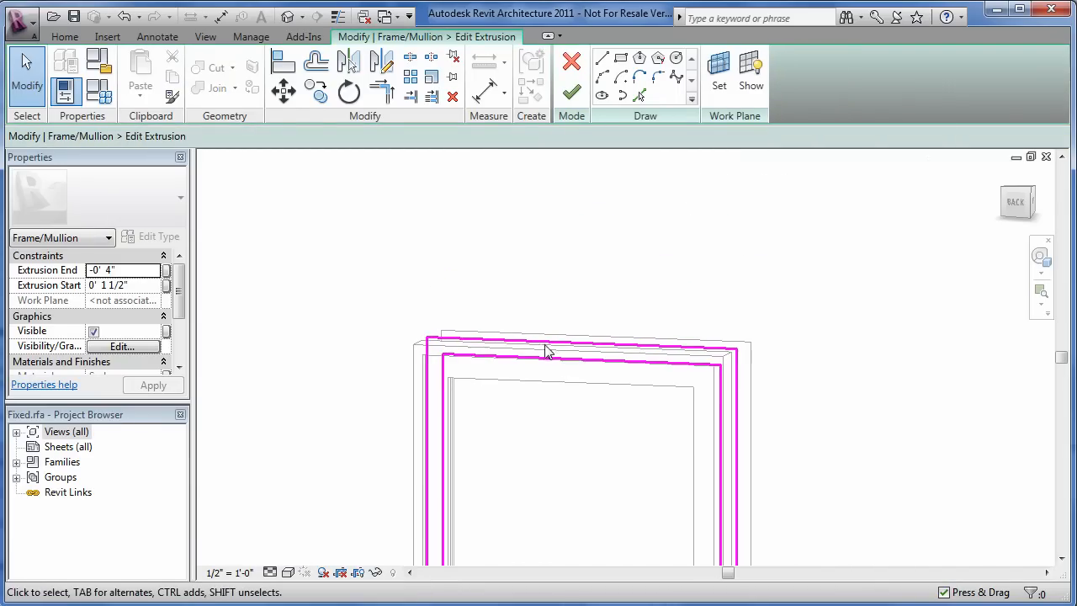
{"action": "left_click", "coordinate": [544, 347]}
{"action": "key", "text": "Delete"}
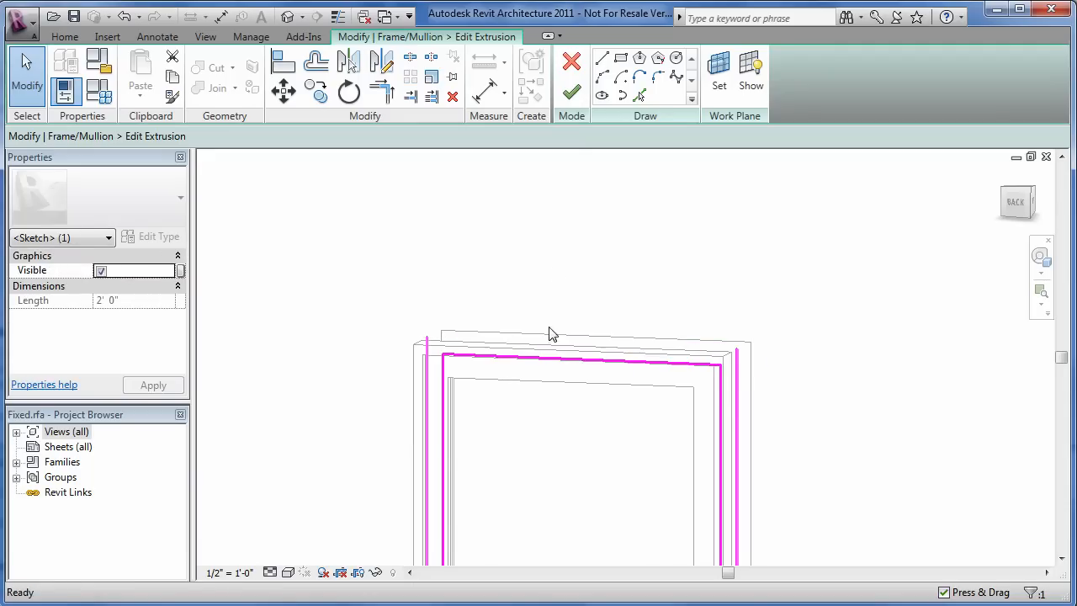
Step: Draw a start-end-radius arc of about 2' 10" radius, bulging upward between the top ends of the outer frame lines
{"action": "left_click", "coordinate": [603, 78]}
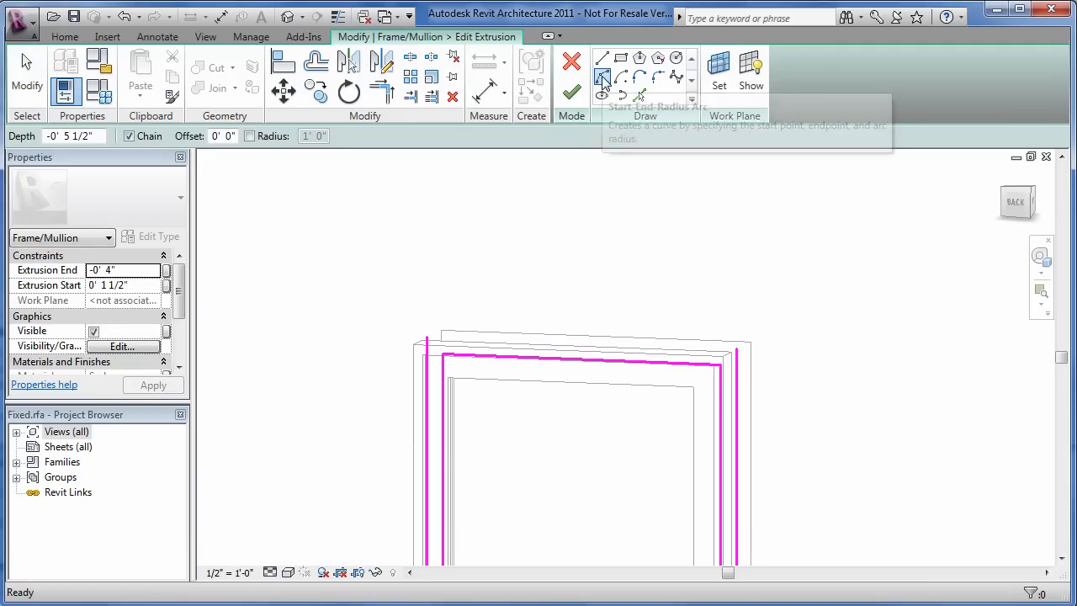
{"action": "left_click", "coordinate": [427, 341]}
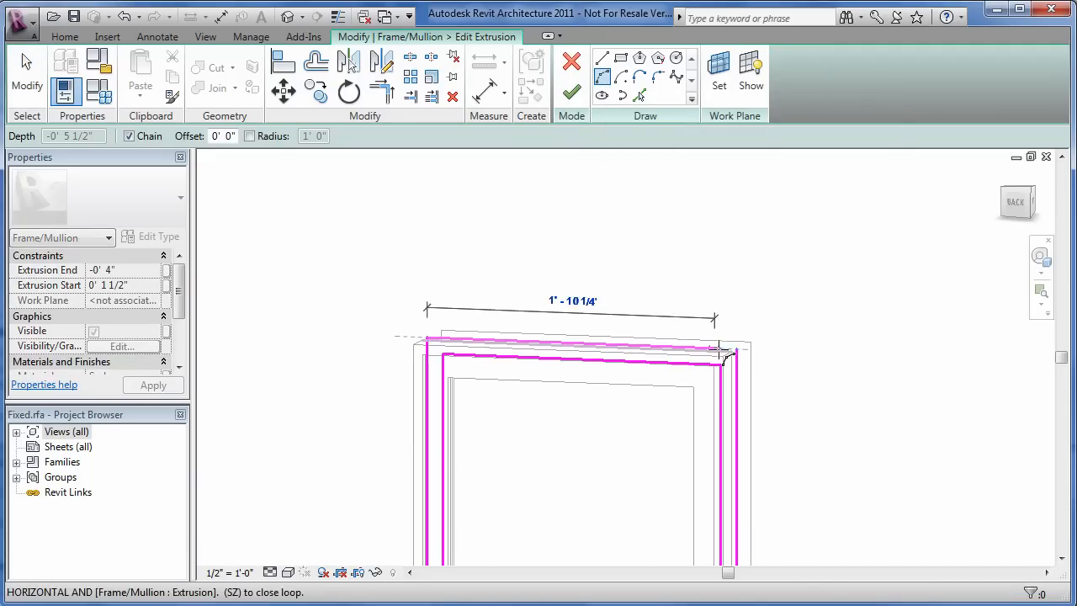
{"action": "left_click", "coordinate": [736, 347]}
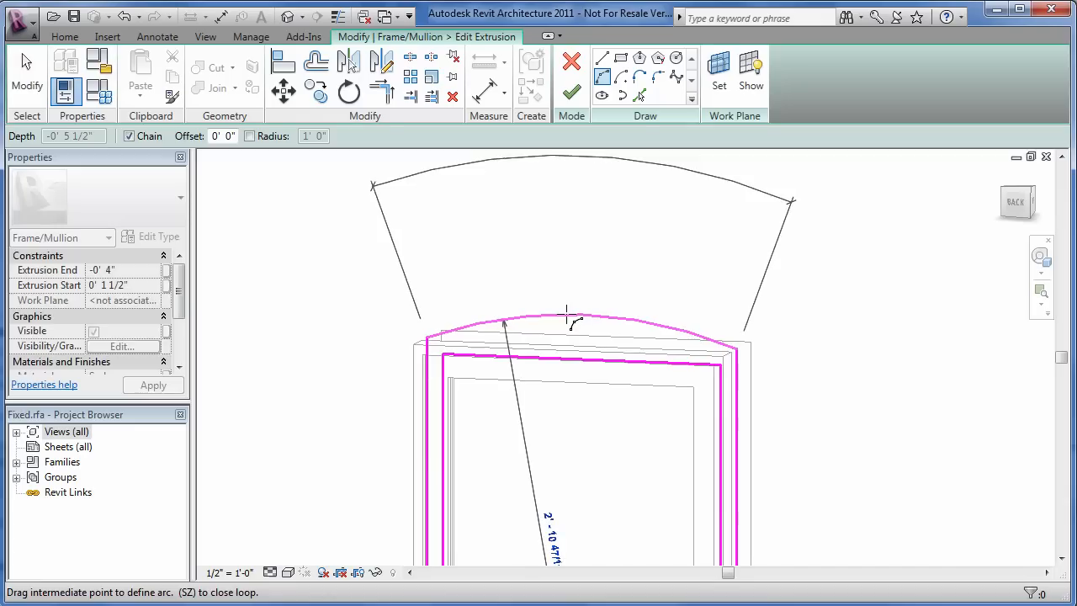
{"action": "left_click", "coordinate": [565, 313]}
{"action": "scroll", "coordinate": [509, 337], "scroll_direction": "down", "scroll_amount": 2}
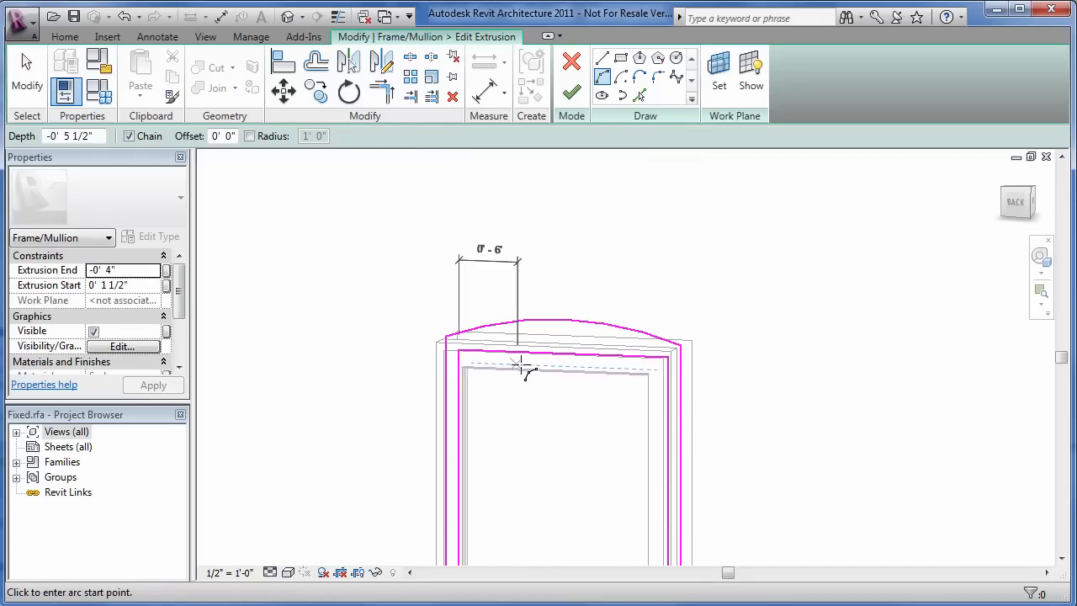
{"action": "middle_click_drag", "start_coordinate": [535, 367], "coordinate": [581, 319], "text": "shift"}
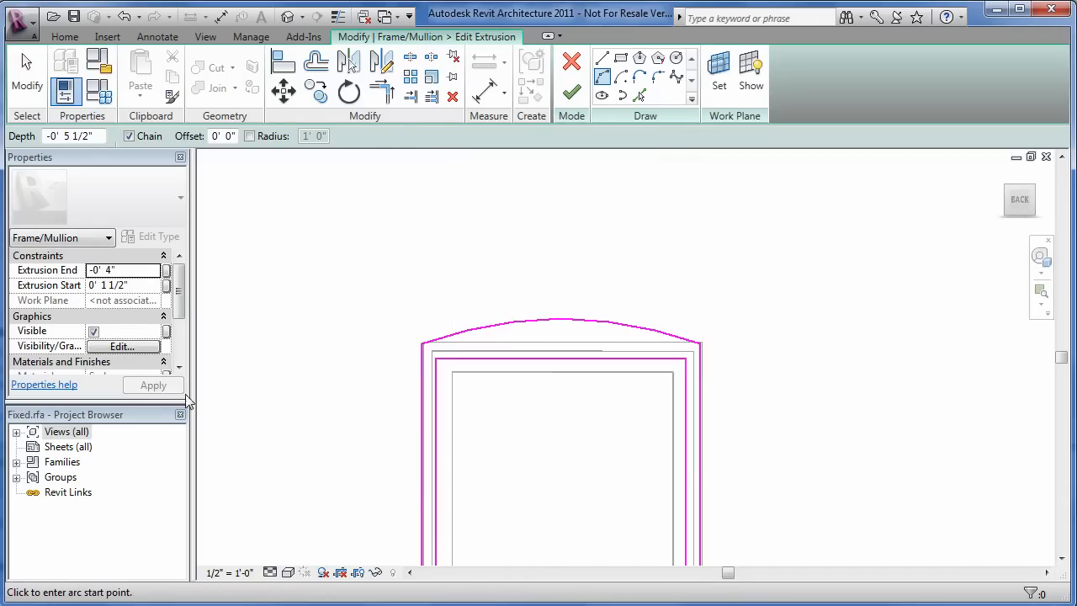
Step: Open the Exterior elevation and delete the inner top line of the frame sketch
{"action": "left_click", "coordinate": [16, 432]}
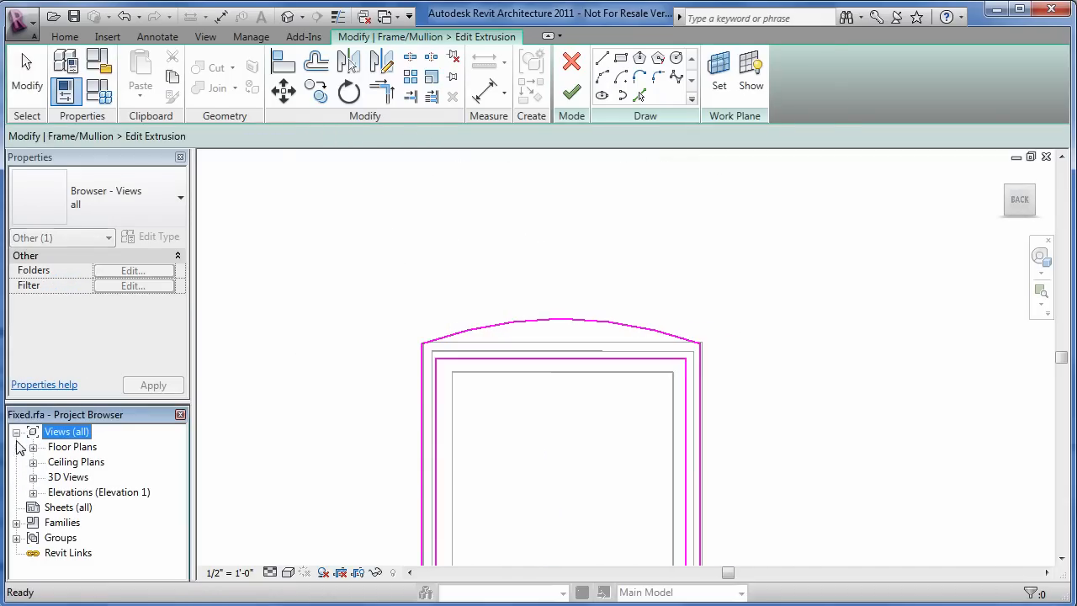
{"action": "left_click", "coordinate": [33, 492]}
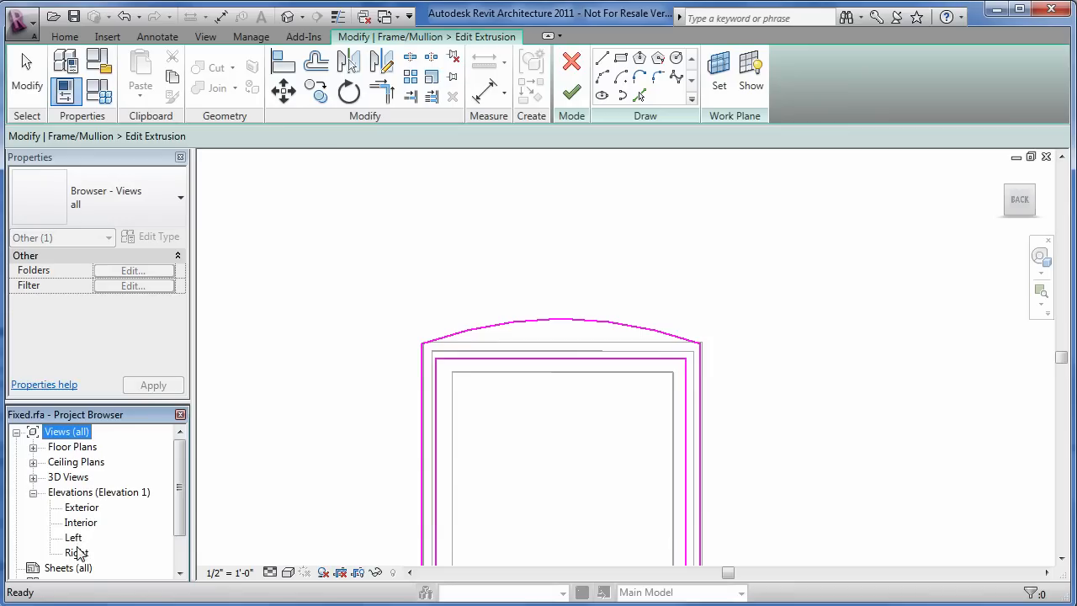
{"action": "double_click", "coordinate": [81, 507]}
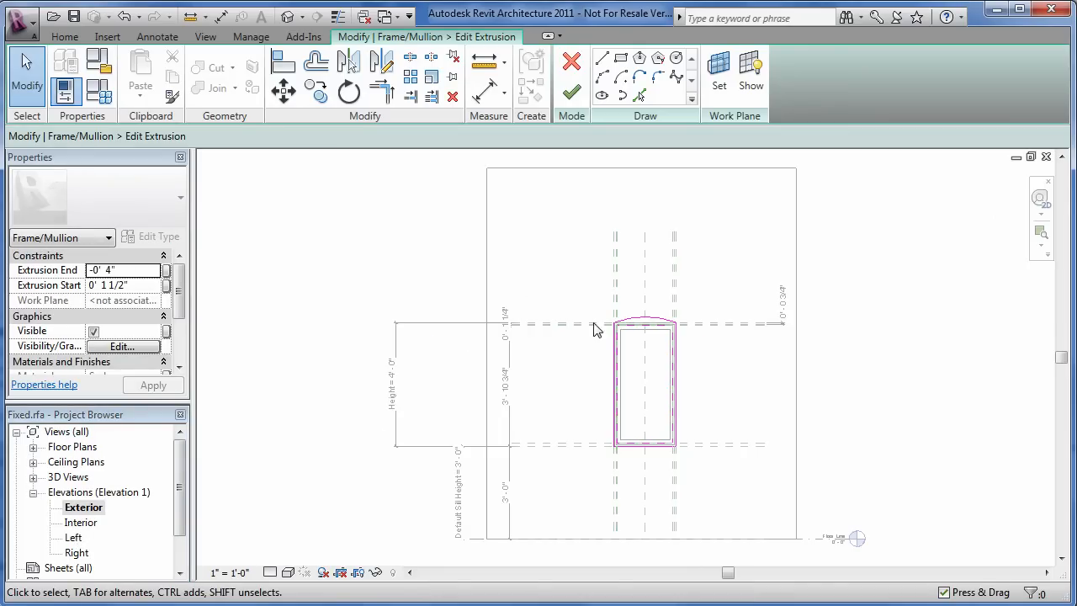
{"action": "scroll", "coordinate": [654, 337], "scroll_direction": "up", "scroll_amount": 3}
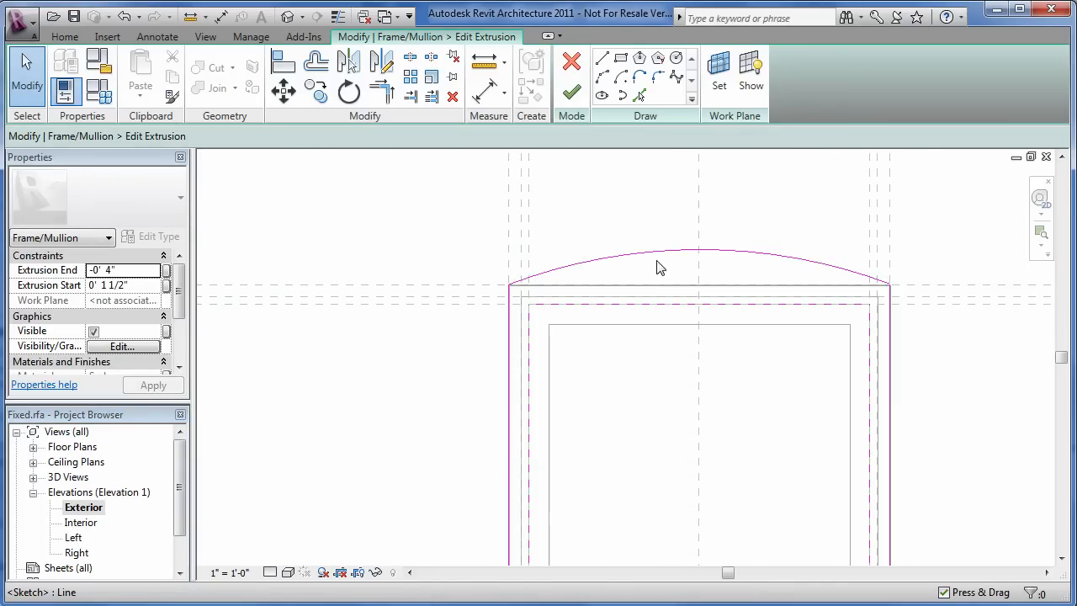
{"action": "left_click", "coordinate": [642, 310]}
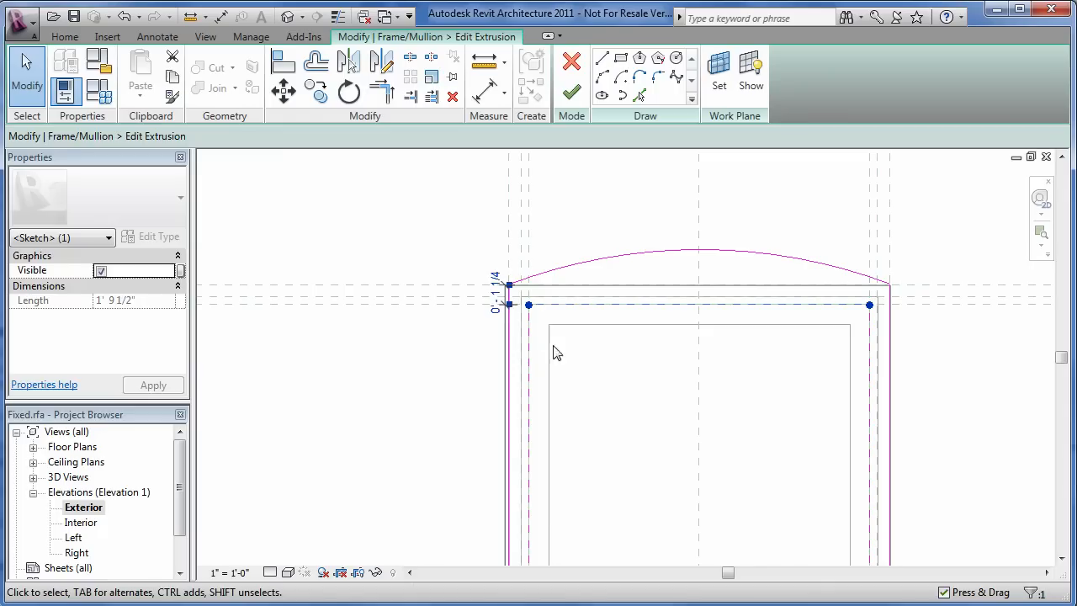
{"action": "left_click", "coordinate": [575, 335]}
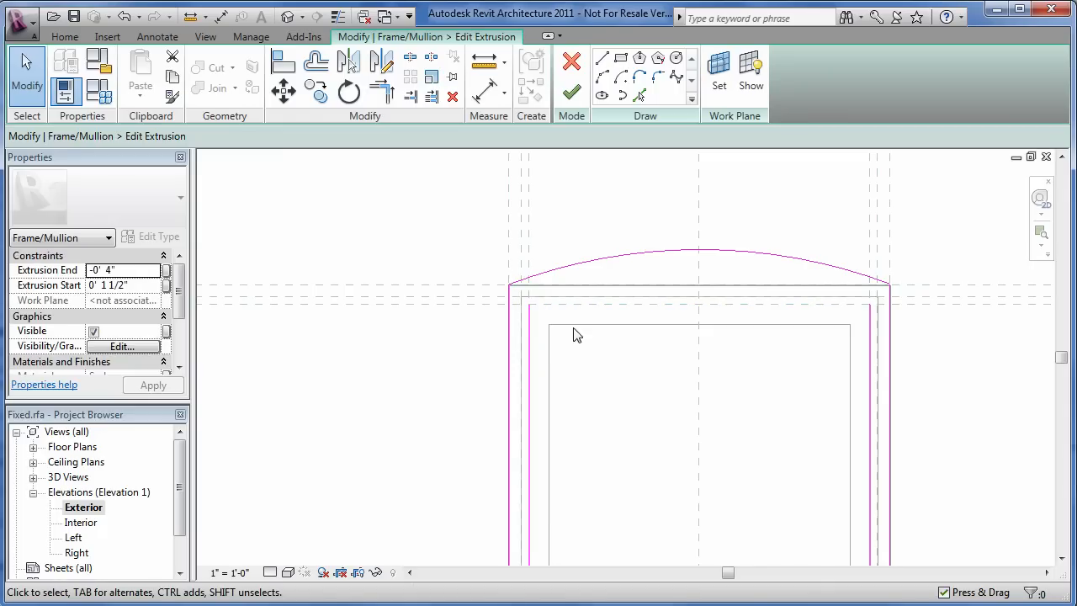
Step: Draw a start-end-radius arc of about 2' 8" radius, bulging upward between the top ends of the inner frame lines
{"action": "left_click", "coordinate": [602, 77]}
{"action": "left_click", "coordinate": [529, 305]}
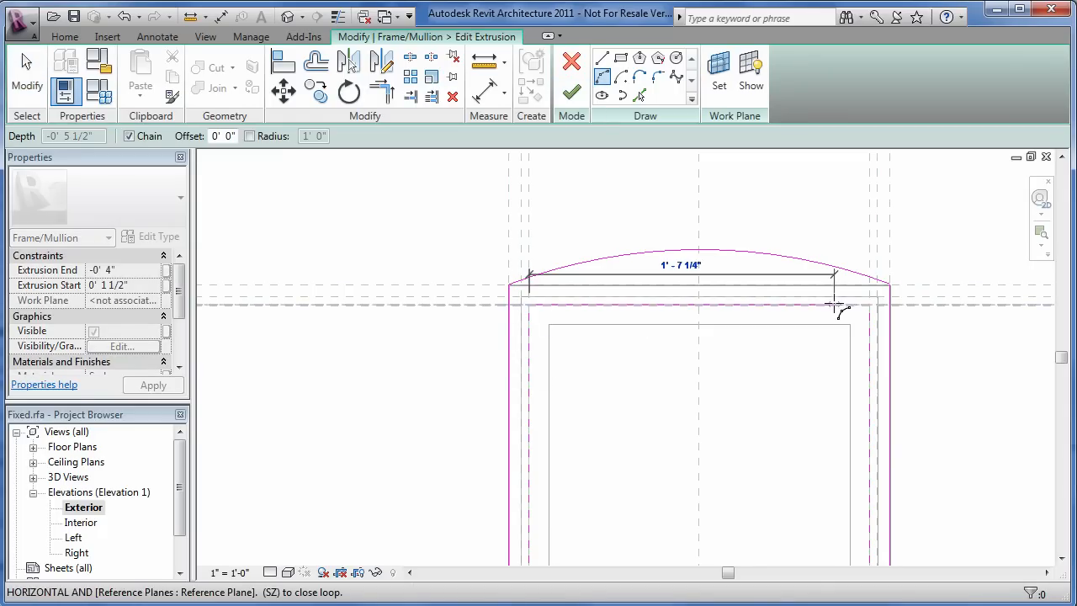
{"action": "left_click", "coordinate": [871, 305]}
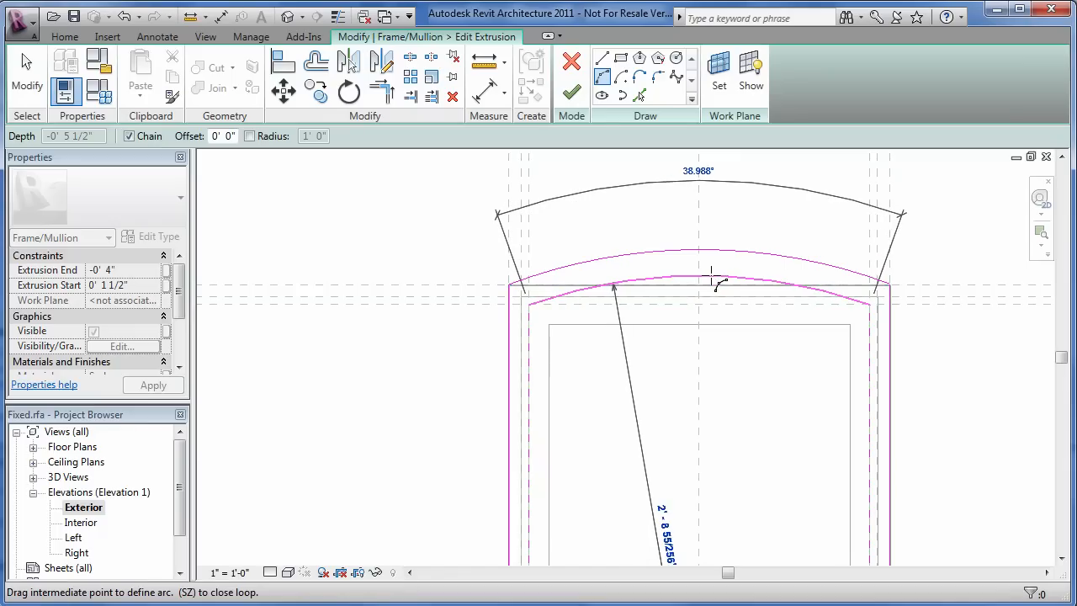
{"action": "left_click", "coordinate": [715, 282]}
{"action": "scroll", "coordinate": [497, 249], "scroll_direction": "down", "scroll_amount": 2}
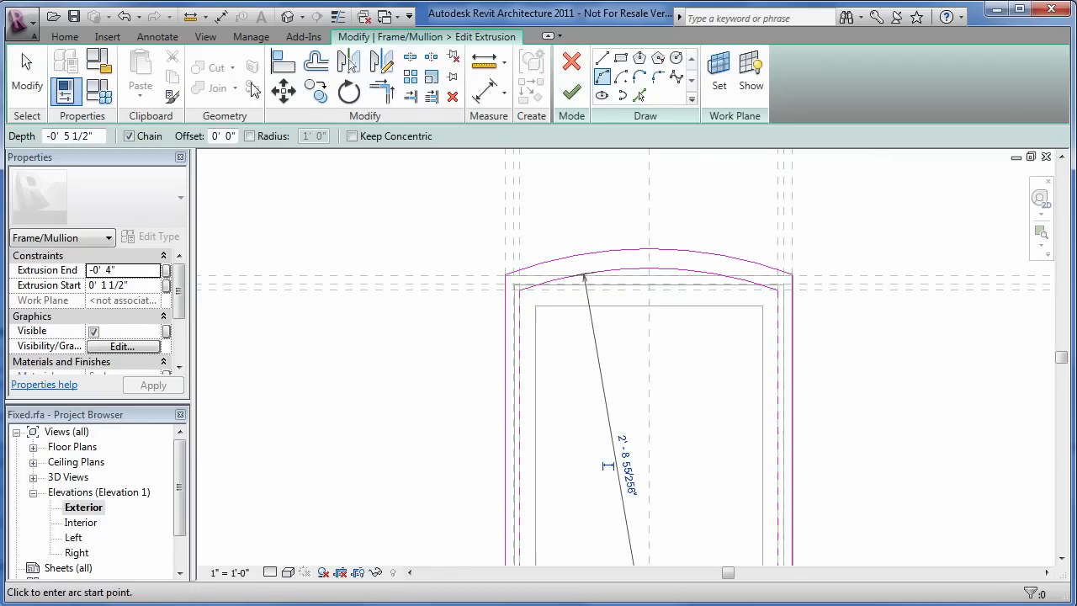
Step: Return to the default 3D view and finish editing the frame extrusion
{"action": "left_click", "coordinate": [287, 17]}
{"action": "scroll", "coordinate": [615, 365], "scroll_direction": "up", "scroll_amount": 4}
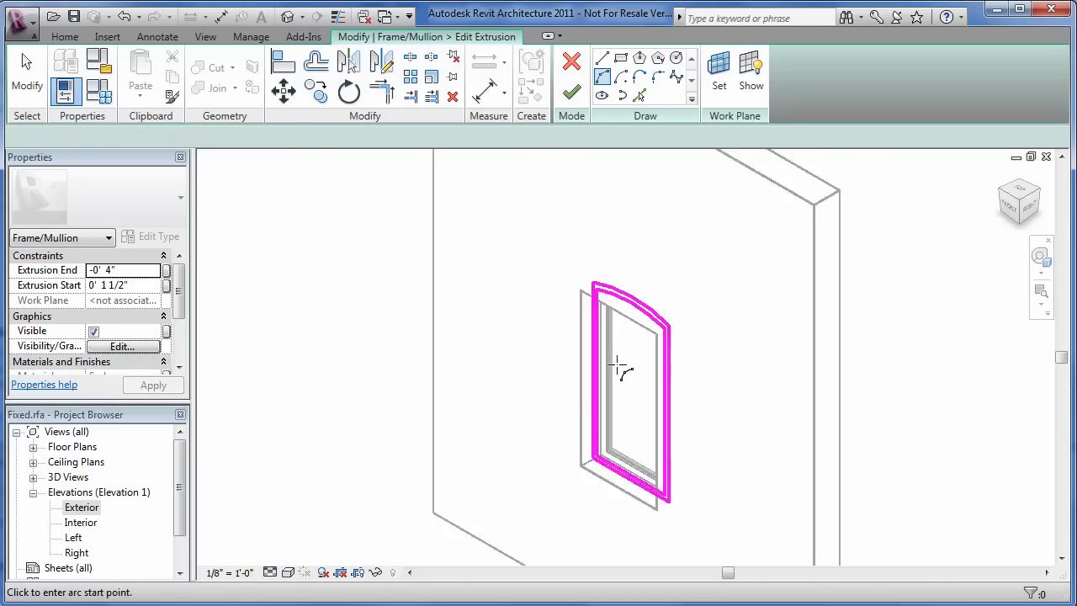
{"action": "left_click", "coordinate": [571, 92]}
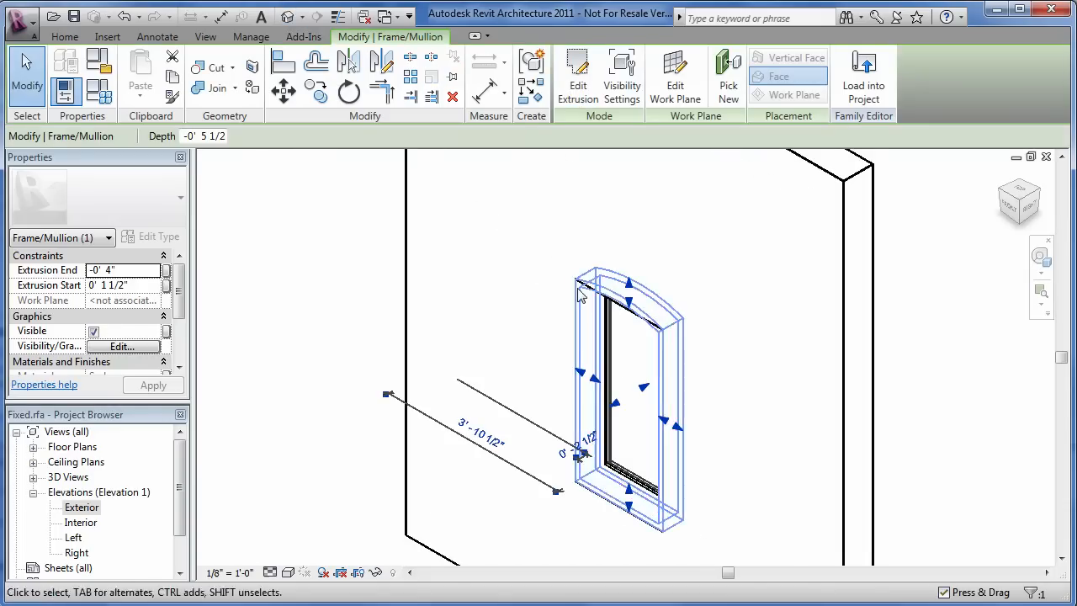
Step: Edit the opening cut's boundary sketch and delete its top line in the Exterior elevation
{"action": "middle_click_drag", "start_coordinate": [627, 325], "coordinate": [712, 220], "text": "shift"}
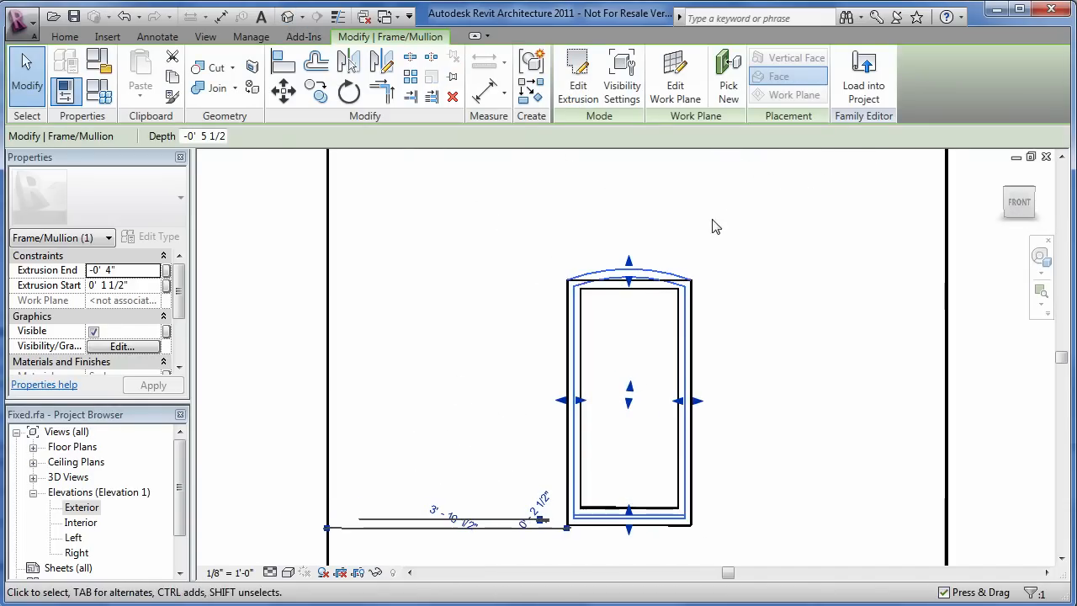
{"action": "scroll", "coordinate": [641, 291], "scroll_direction": "up", "scroll_amount": 3}
{"action": "left_click", "coordinate": [639, 281]}
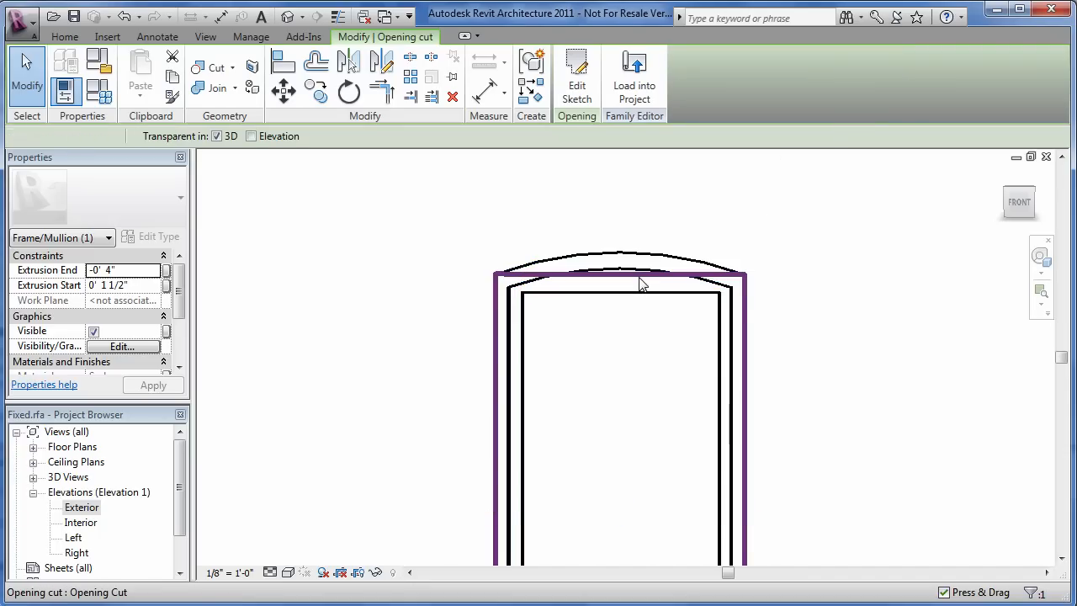
{"action": "left_click", "coordinate": [574, 91]}
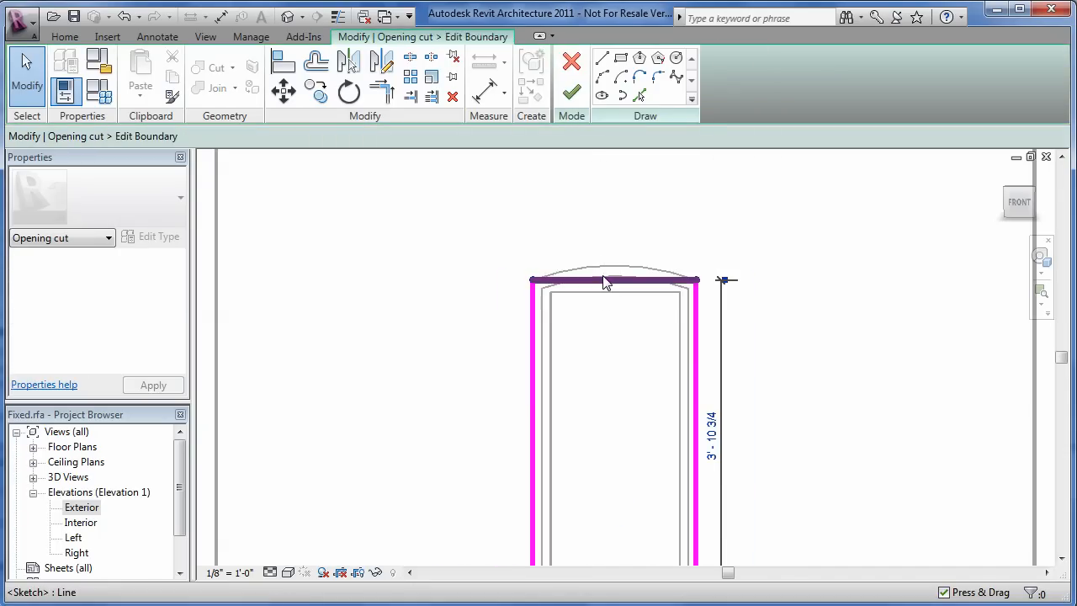
{"action": "left_click", "coordinate": [604, 282]}
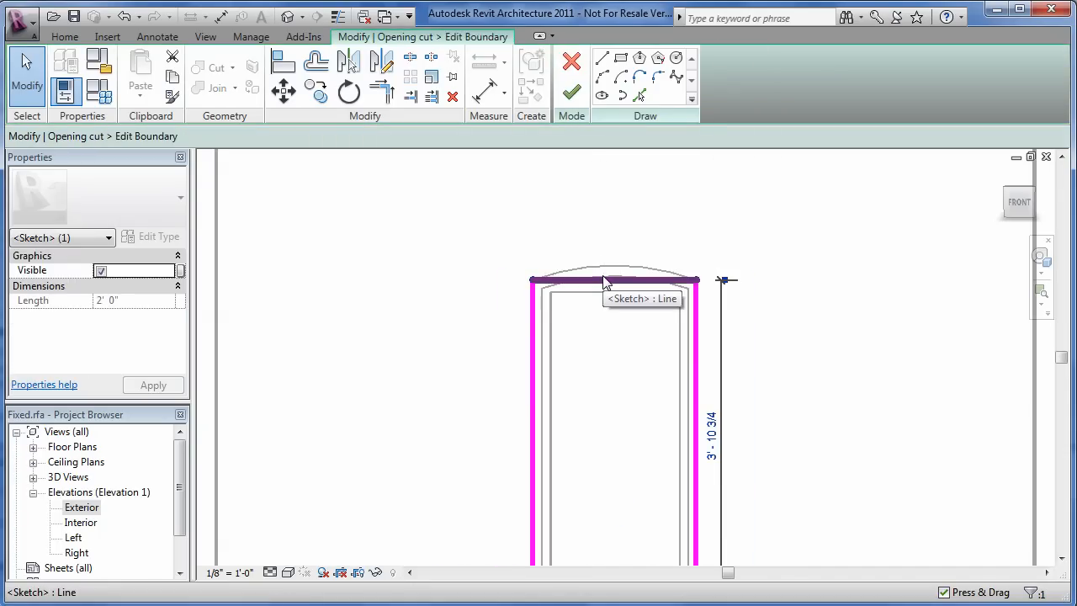
{"action": "double_click", "coordinate": [81, 508]}
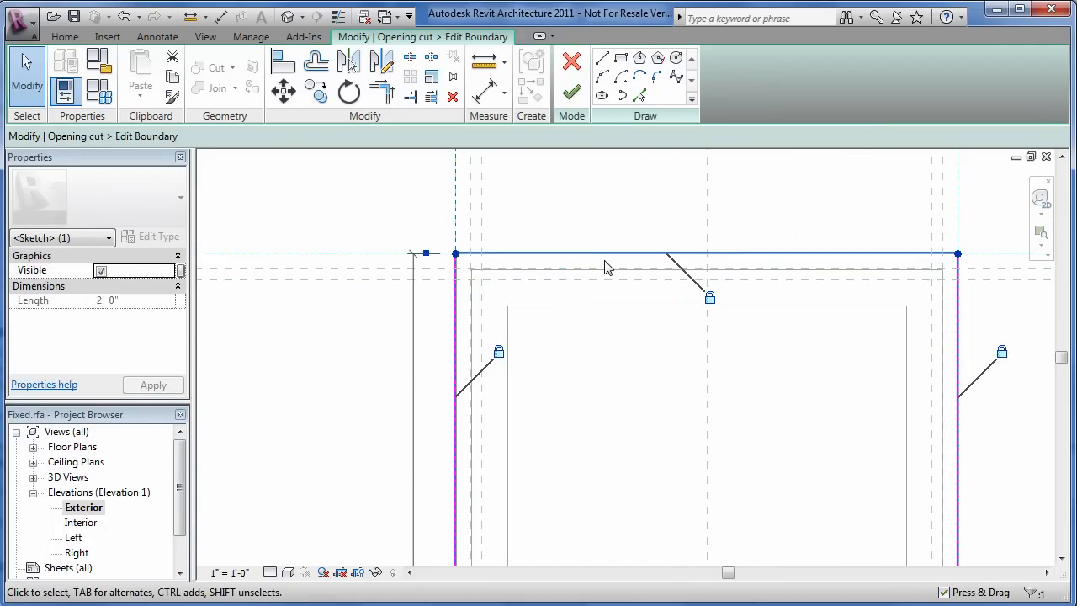
{"action": "key", "text": "Escape"}
{"action": "scroll", "coordinate": [601, 275], "scroll_direction": "down", "scroll_amount": 2}
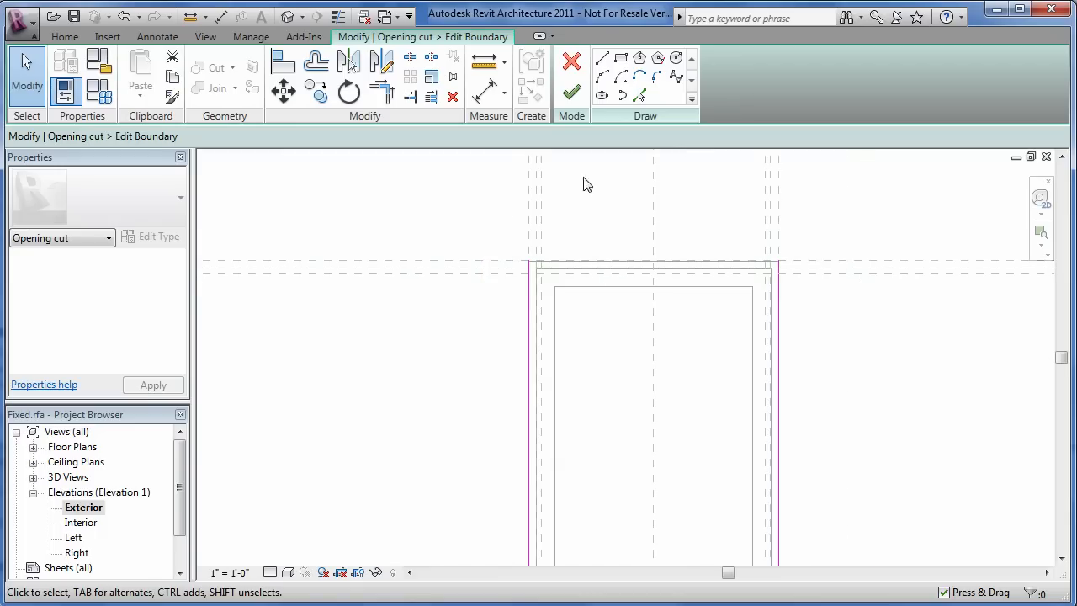
Step: In the Interior elevation, draw a start-end-radius arc between the opening cut's top ends, matching the frame's outer arch, and finish the boundary
{"action": "left_click", "coordinate": [601, 76]}
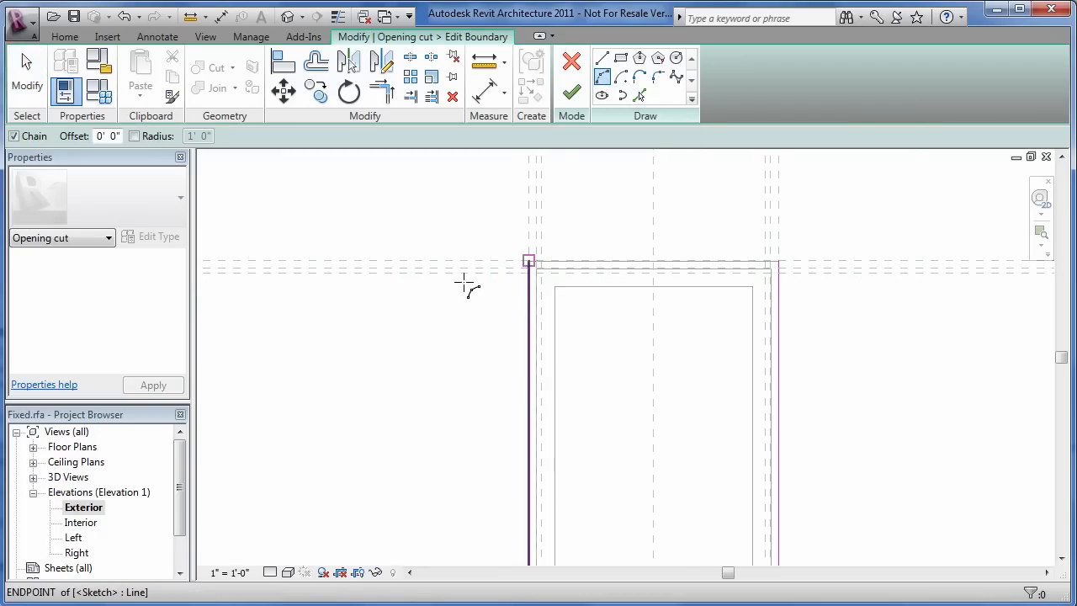
{"action": "double_click", "coordinate": [81, 522]}
{"action": "scroll", "coordinate": [577, 320], "scroll_direction": "up", "scroll_amount": 4}
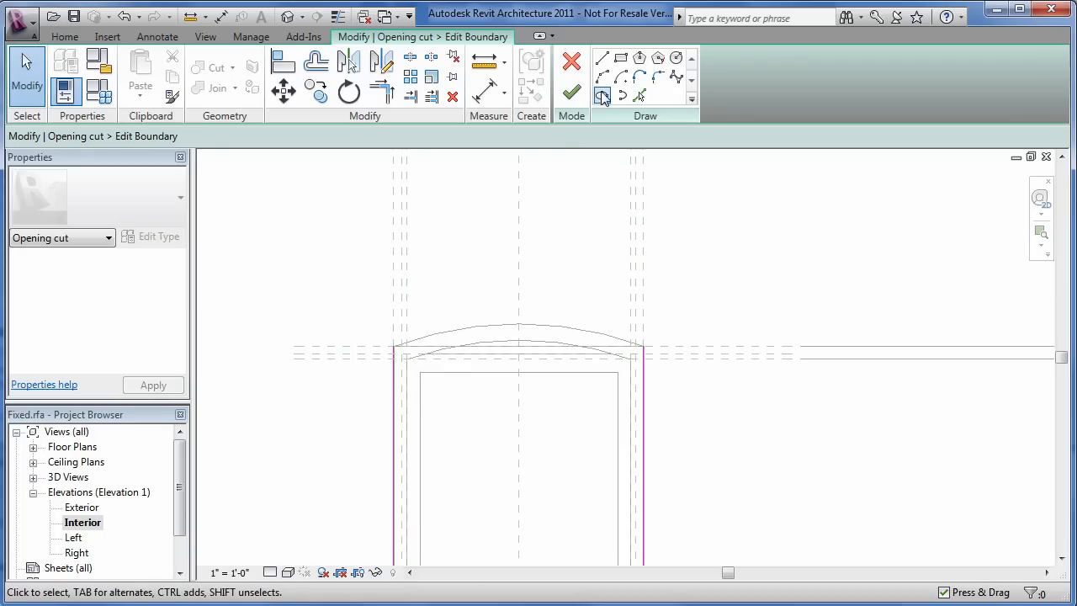
{"action": "left_click", "coordinate": [393, 345]}
{"action": "left_click", "coordinate": [643, 345]}
{"action": "left_click", "coordinate": [519, 326]}
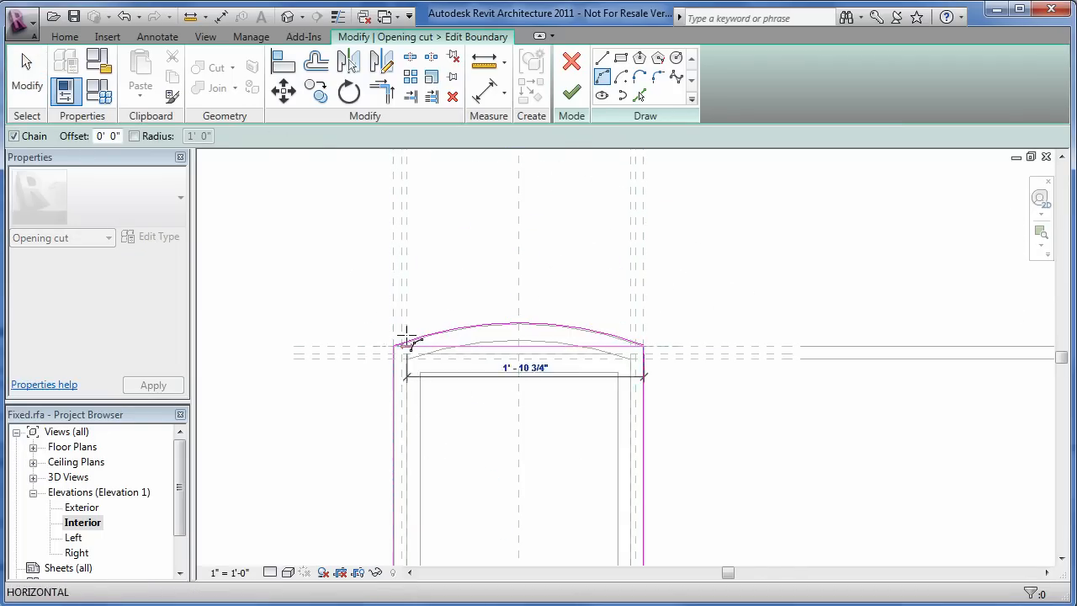
{"action": "left_click", "coordinate": [571, 91]}
Step: Examine the flat-topped frame pieces in the Interior elevation and from behind in the default 3D view
{"action": "scroll", "coordinate": [553, 305], "scroll_direction": "down", "scroll_amount": 2}
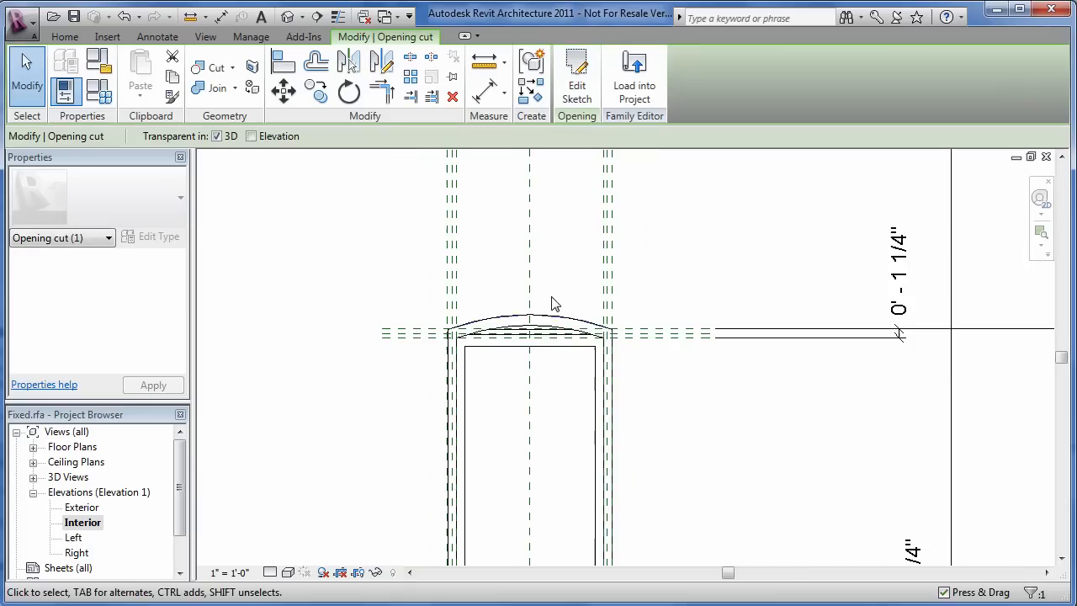
{"action": "left_click", "coordinate": [527, 336]}
{"action": "scroll", "coordinate": [475, 347], "scroll_direction": "up", "scroll_amount": 2}
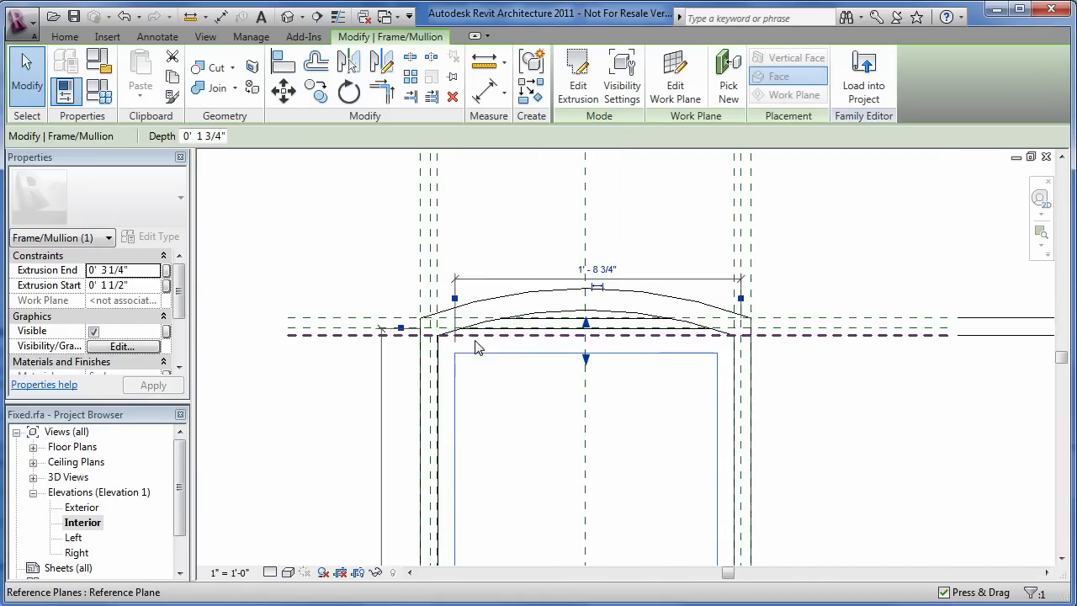
{"action": "scroll", "coordinate": [475, 347], "scroll_direction": "up", "scroll_amount": 2}
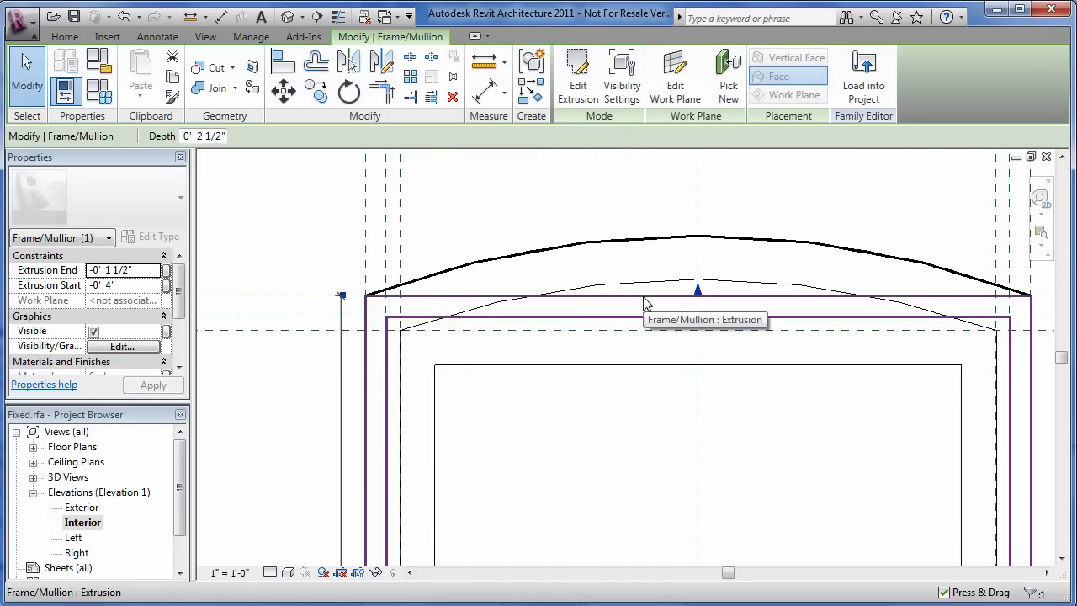
{"action": "scroll", "coordinate": [644, 305], "scroll_direction": "down", "scroll_amount": 2}
{"action": "scroll", "coordinate": [658, 308], "scroll_direction": "down", "scroll_amount": 3}
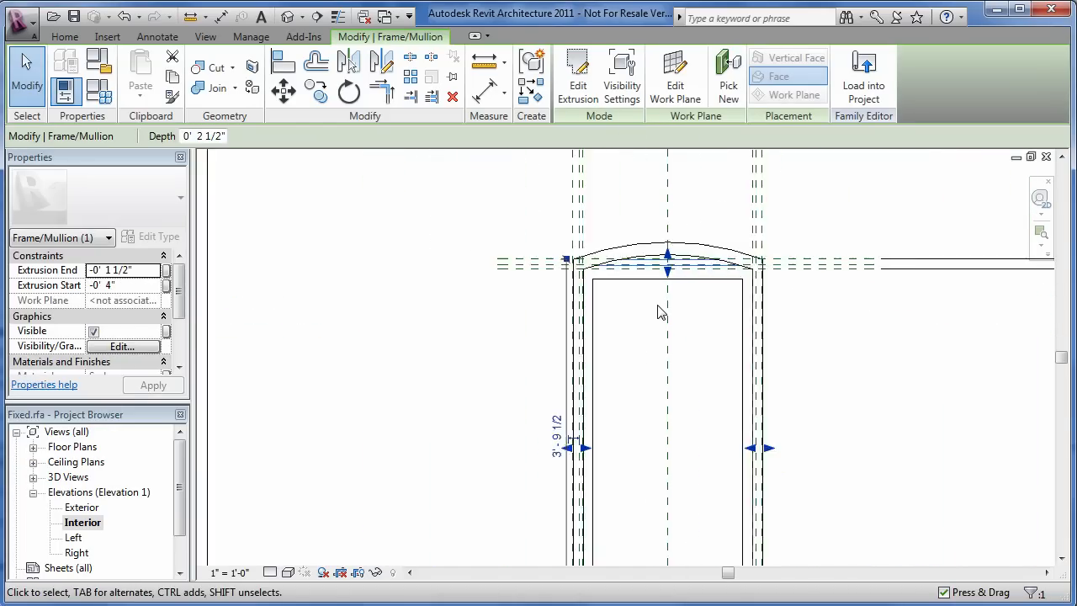
{"action": "left_click", "coordinate": [288, 18]}
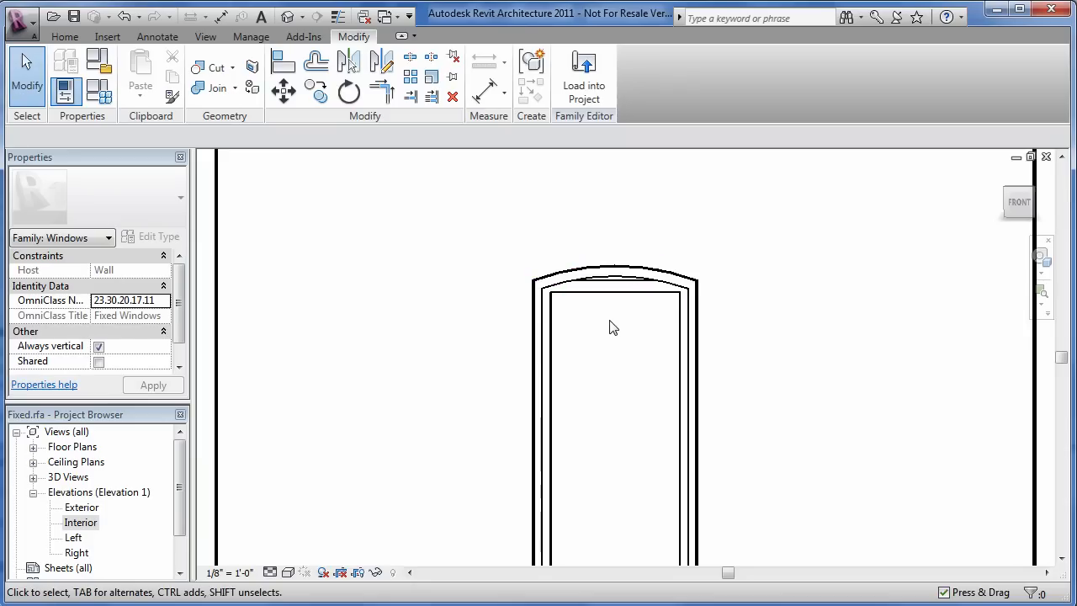
{"action": "middle_click_drag", "start_coordinate": [622, 338], "coordinate": [589, 302], "text": "shift"}
Step: Edit the extrusion of the 2 1/2" deep flat-topped frame and delete its outer top line in the Interior elevation
{"action": "left_click", "coordinate": [660, 279]}
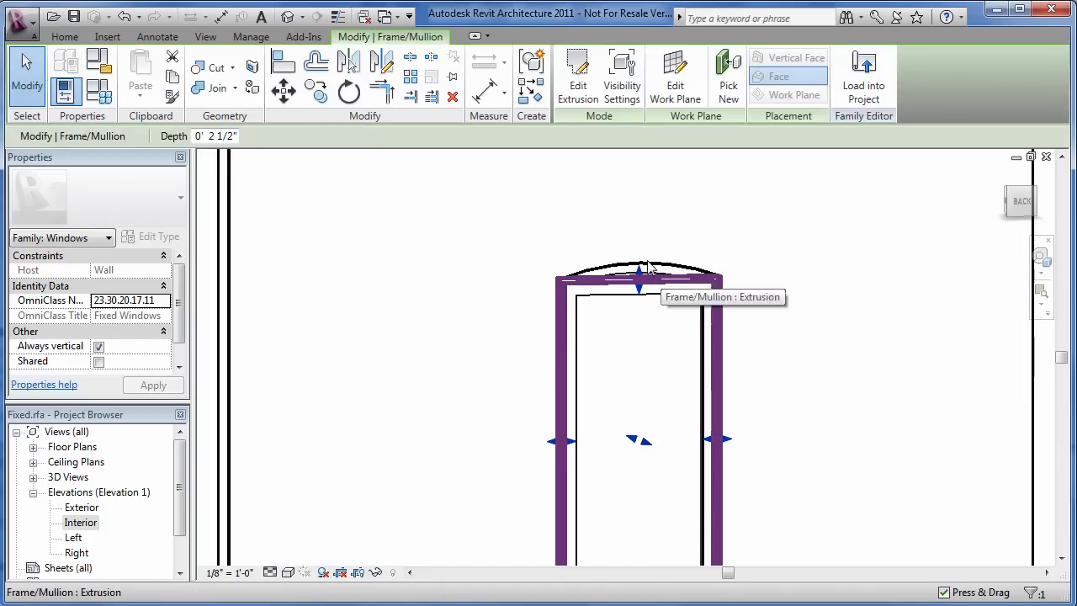
{"action": "left_click", "coordinate": [577, 80]}
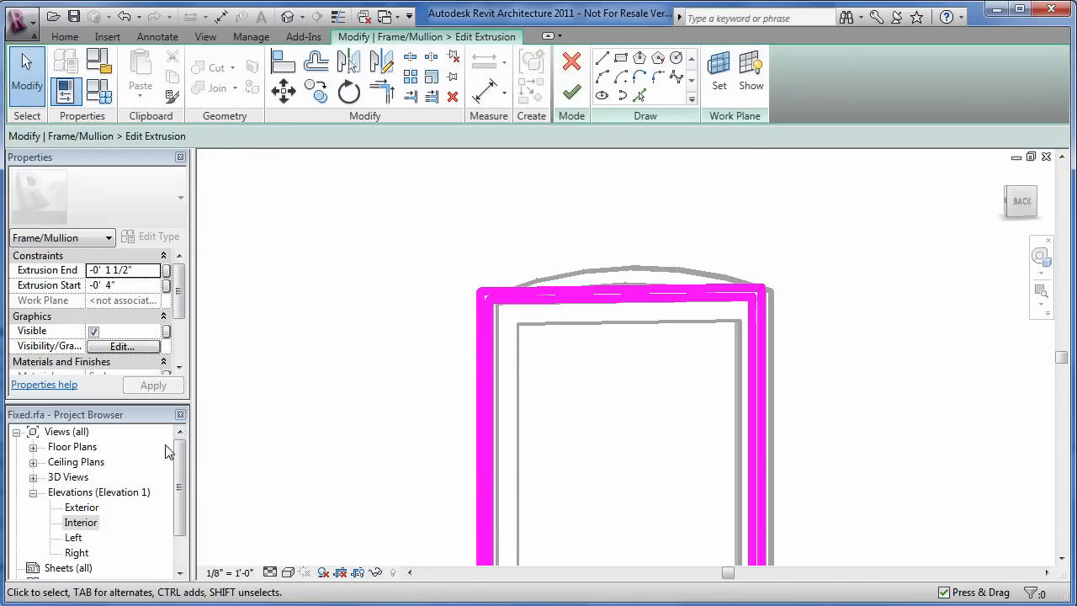
{"action": "double_click", "coordinate": [81, 525]}
{"action": "scroll", "coordinate": [547, 348], "scroll_direction": "up", "scroll_amount": 5}
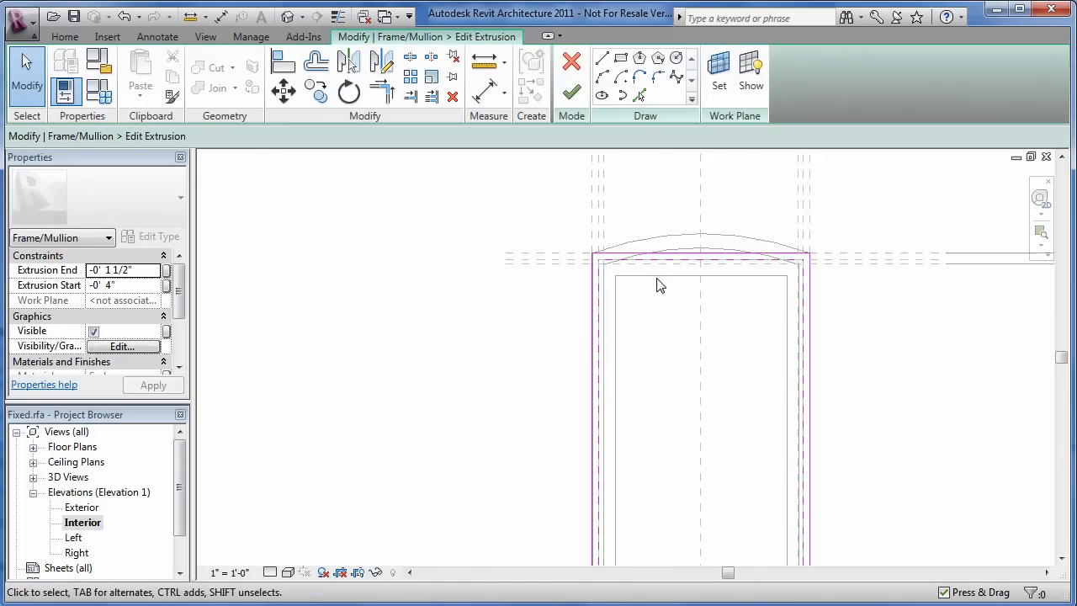
{"action": "key", "text": "Delete"}
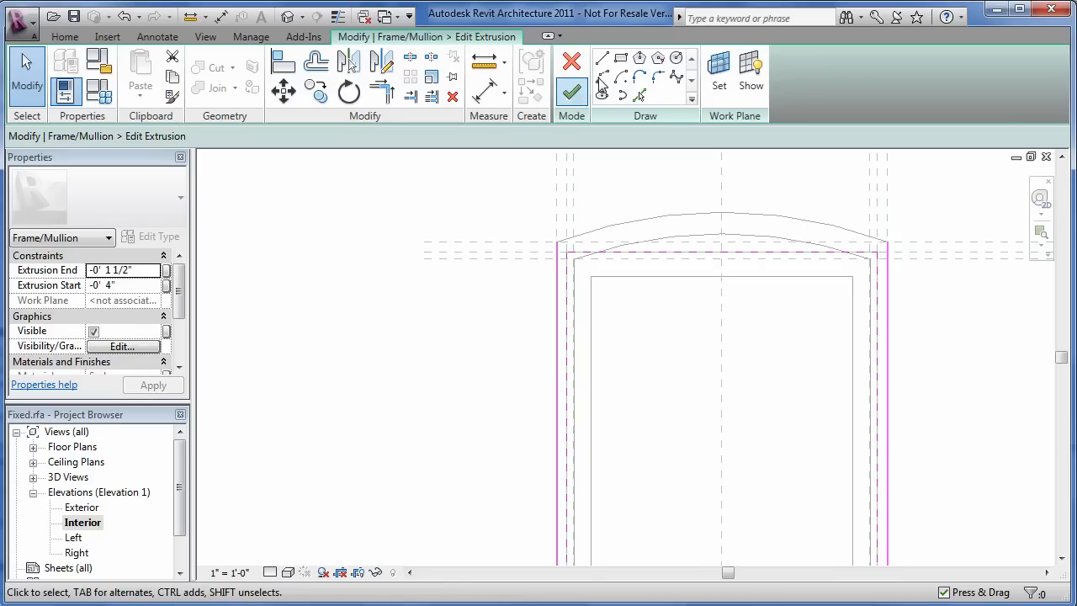
Step: Draw a start-end-radius arc of about 2' 10" radius, bulging upward between the top ends of the outer frame lines
{"action": "left_click", "coordinate": [602, 77]}
{"action": "left_click", "coordinate": [556, 243]}
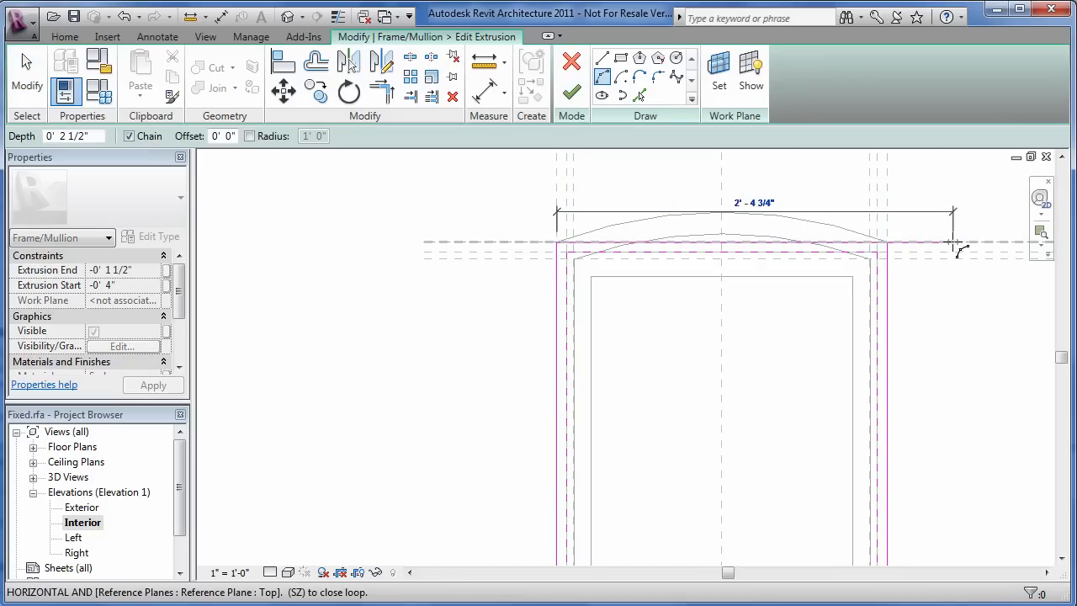
{"action": "left_click", "coordinate": [877, 242]}
{"action": "left_click", "coordinate": [721, 219]}
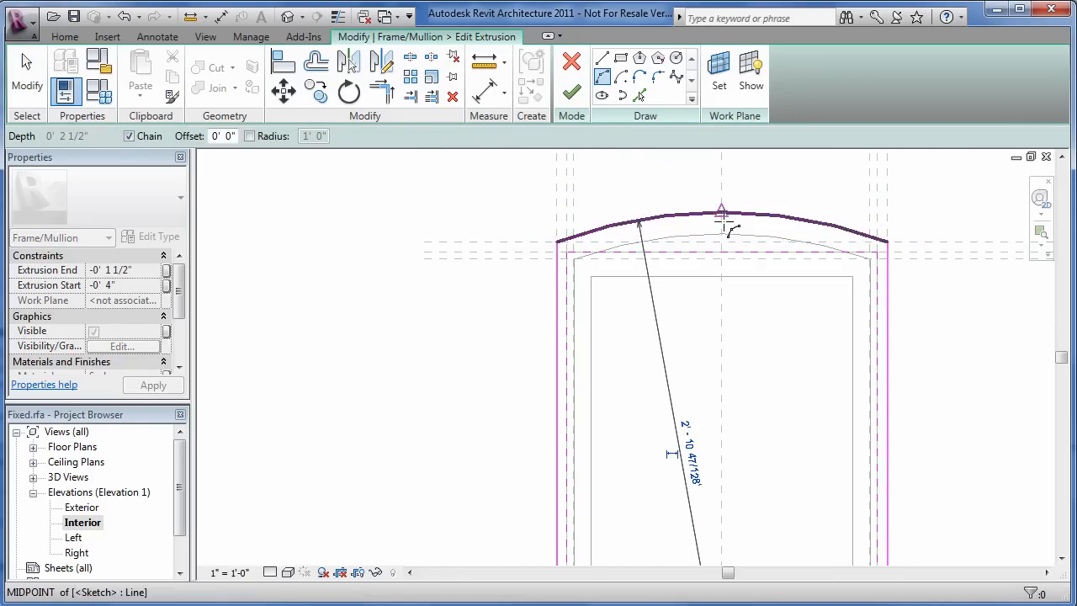
{"action": "key", "text": "Escape"}
{"action": "key", "text": "Escape"}
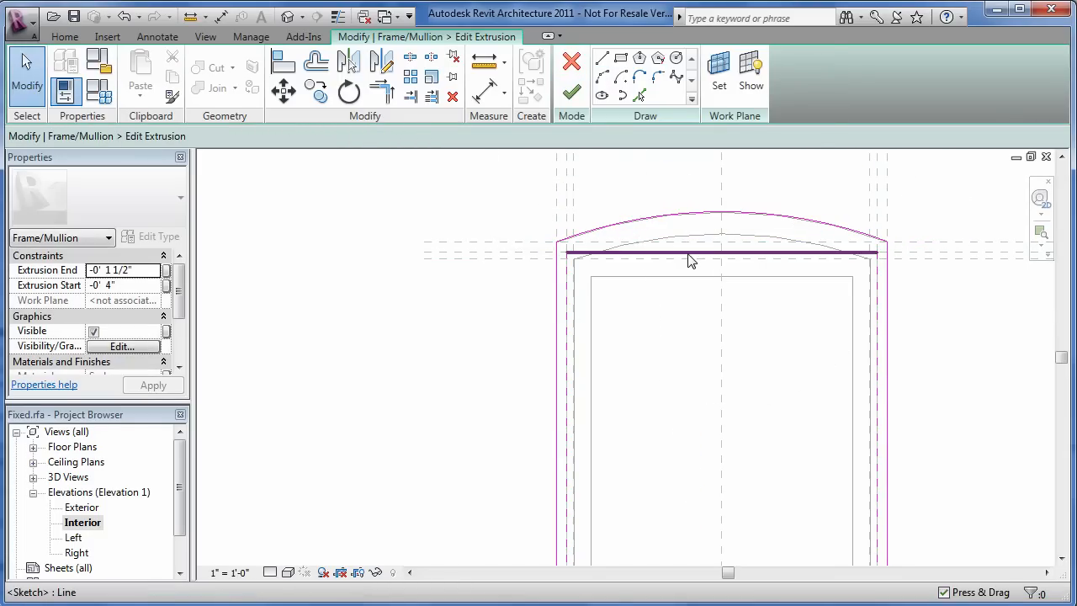
Step: Replace the sketch's inner top line with an upward arc of about 2' 8" radius and finish the frame extrusion
{"action": "left_click", "coordinate": [688, 255]}
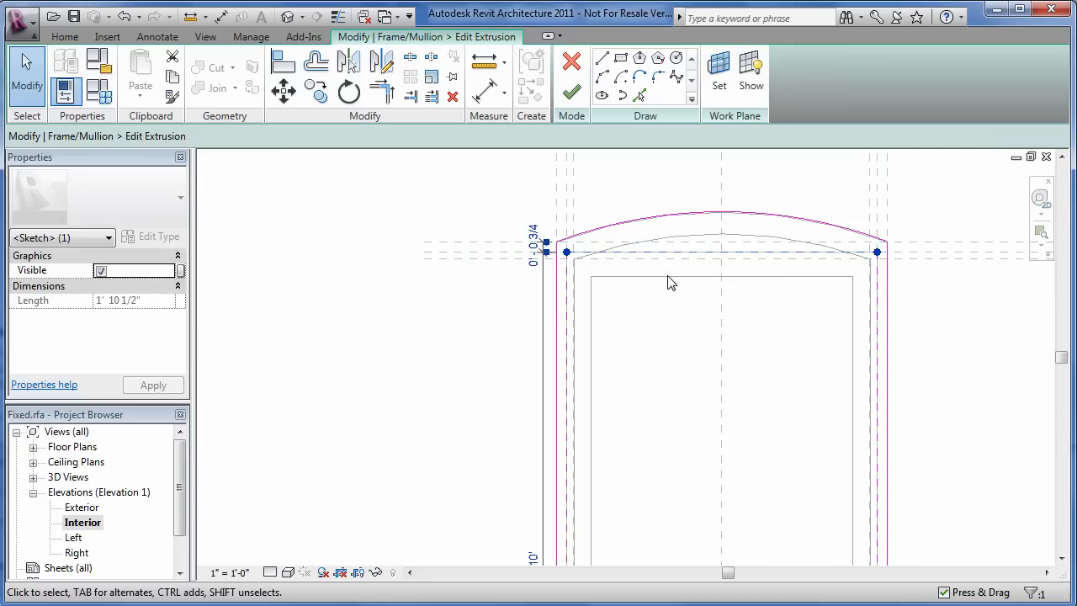
{"action": "key", "text": "Delete"}
{"action": "left_click", "coordinate": [602, 77]}
{"action": "left_click", "coordinate": [567, 251]}
{"action": "left_click", "coordinate": [878, 251]}
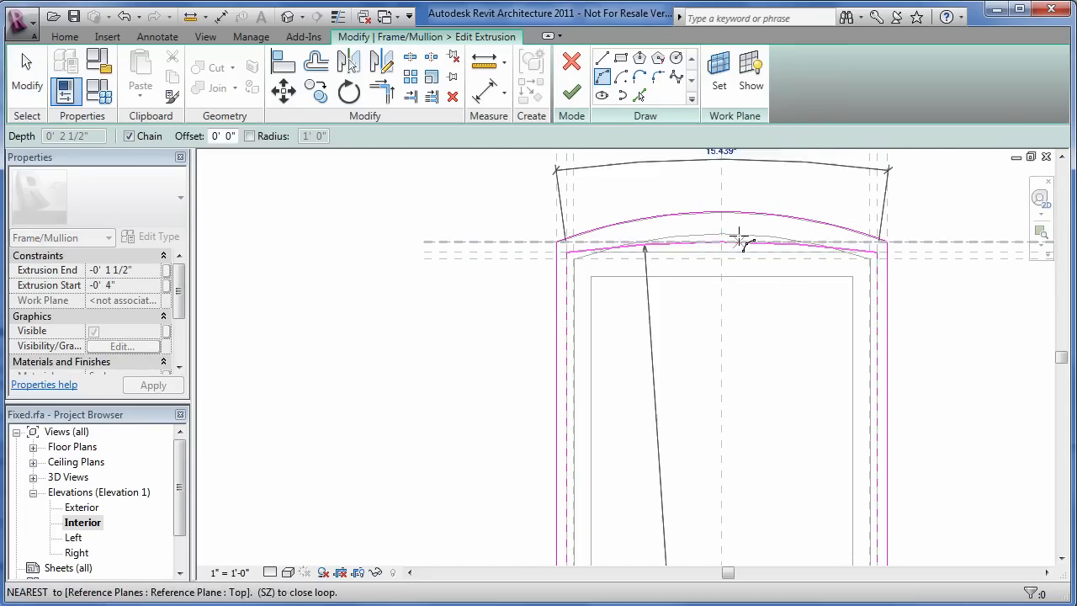
{"action": "left_click", "coordinate": [732, 224]}
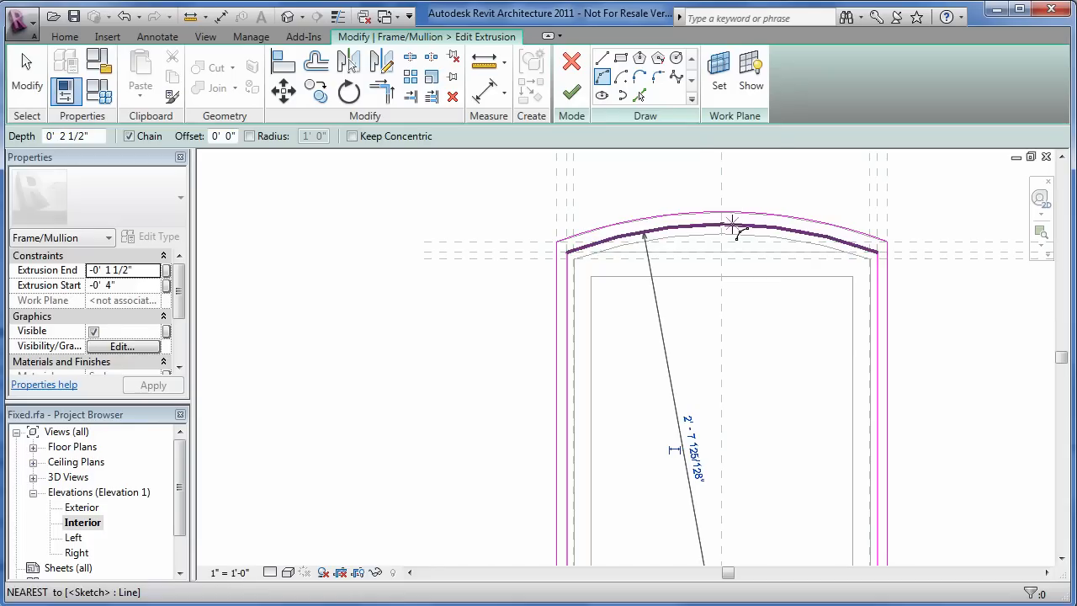
{"action": "left_click", "coordinate": [571, 92]}
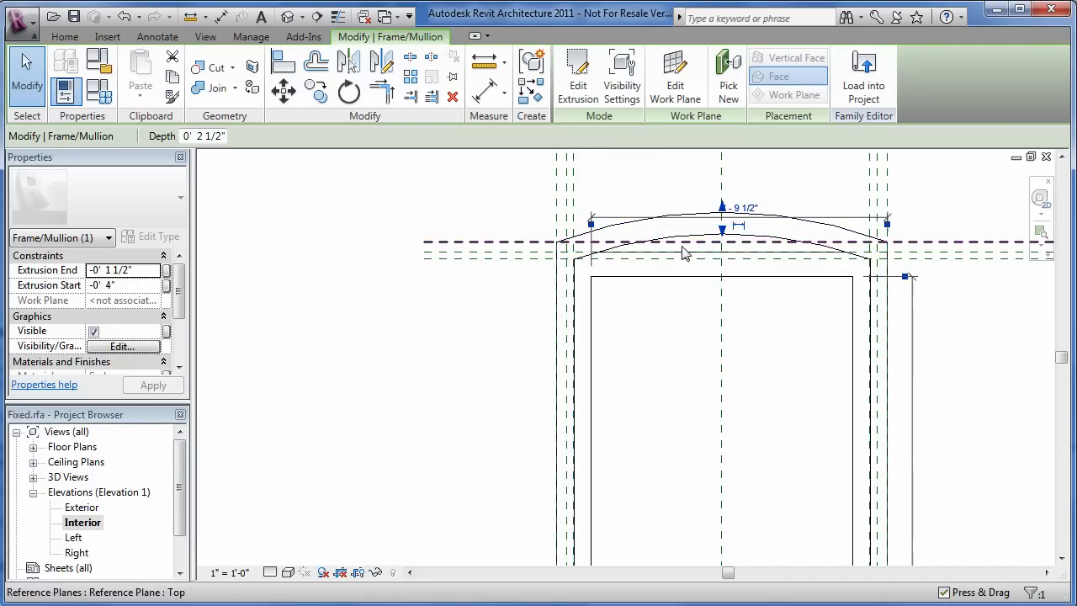
Step: Edit the 1 3/4" deep frame's extrusion and replace its outer top line with an upward arc of about 2' 5 5/8" radius
{"action": "left_click", "coordinate": [577, 84]}
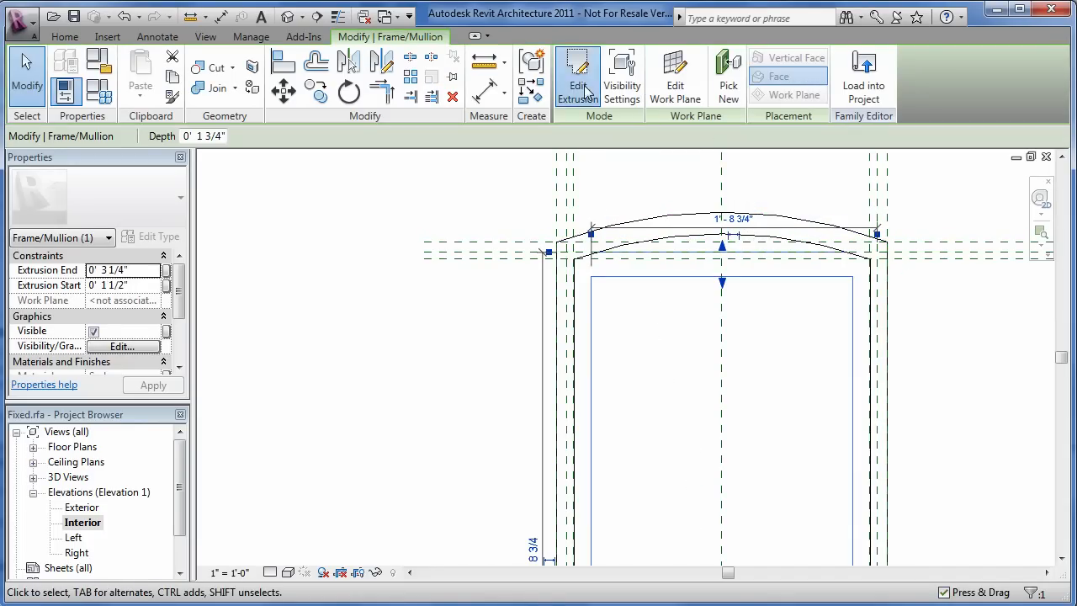
{"action": "left_click", "coordinate": [630, 253]}
{"action": "key", "text": "Delete"}
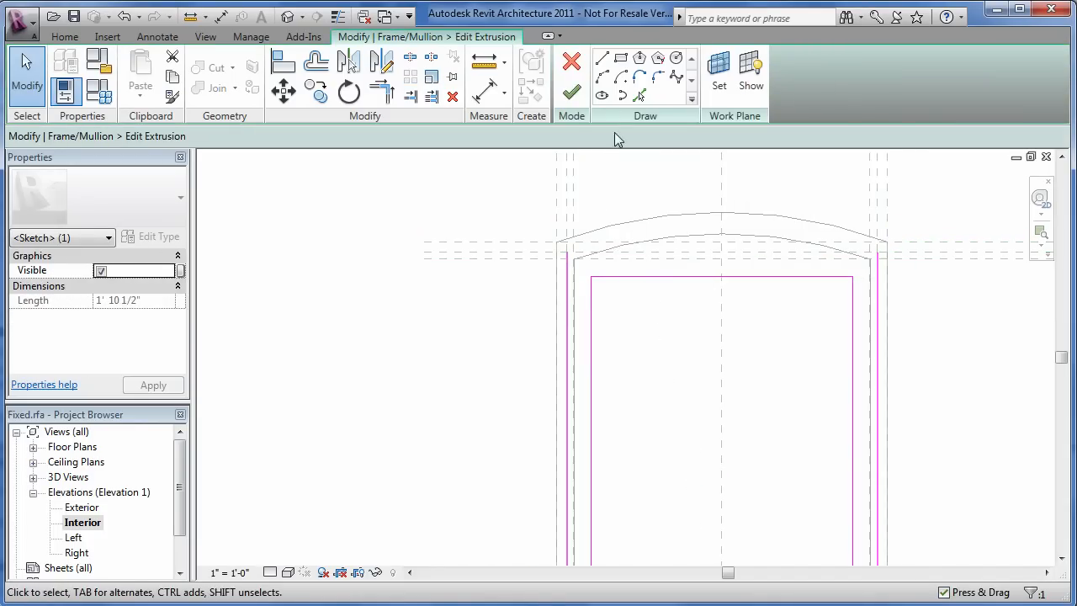
{"action": "left_click", "coordinate": [602, 76]}
{"action": "left_click", "coordinate": [567, 250]}
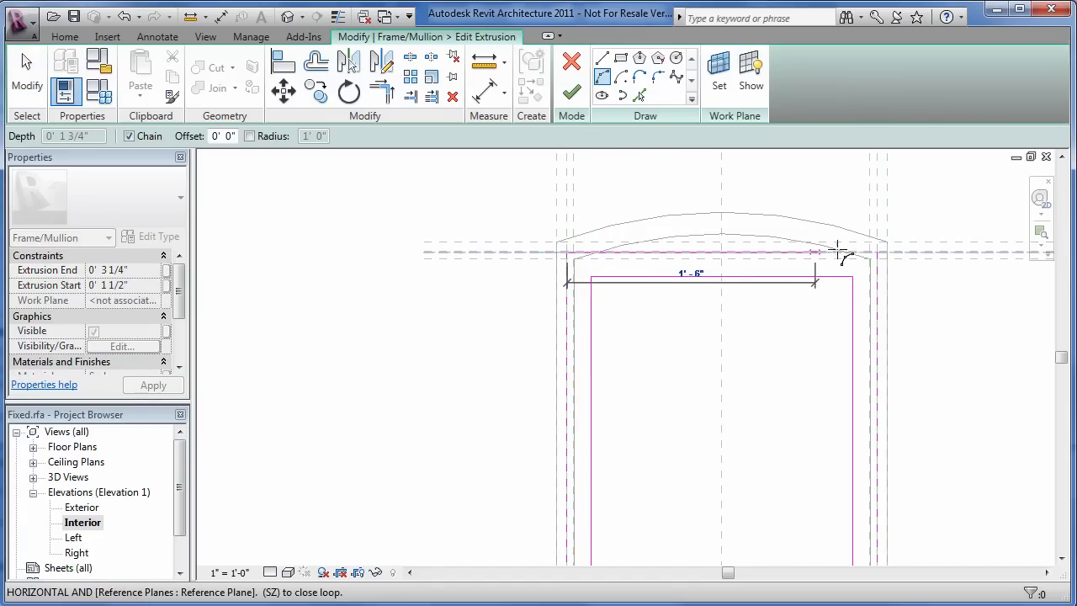
{"action": "left_click", "coordinate": [876, 249]}
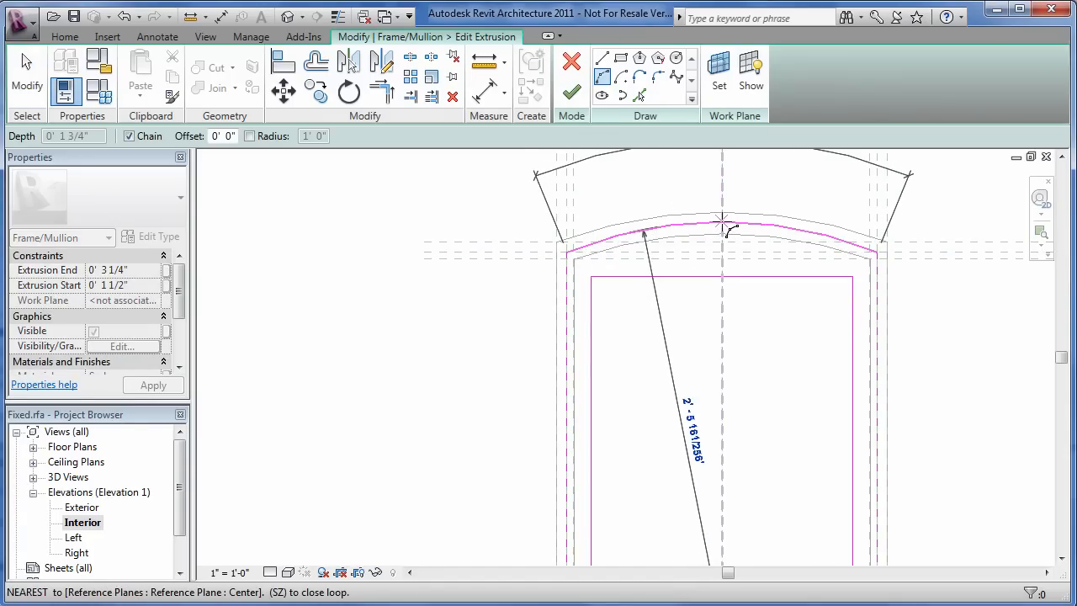
{"action": "left_click", "coordinate": [722, 223]}
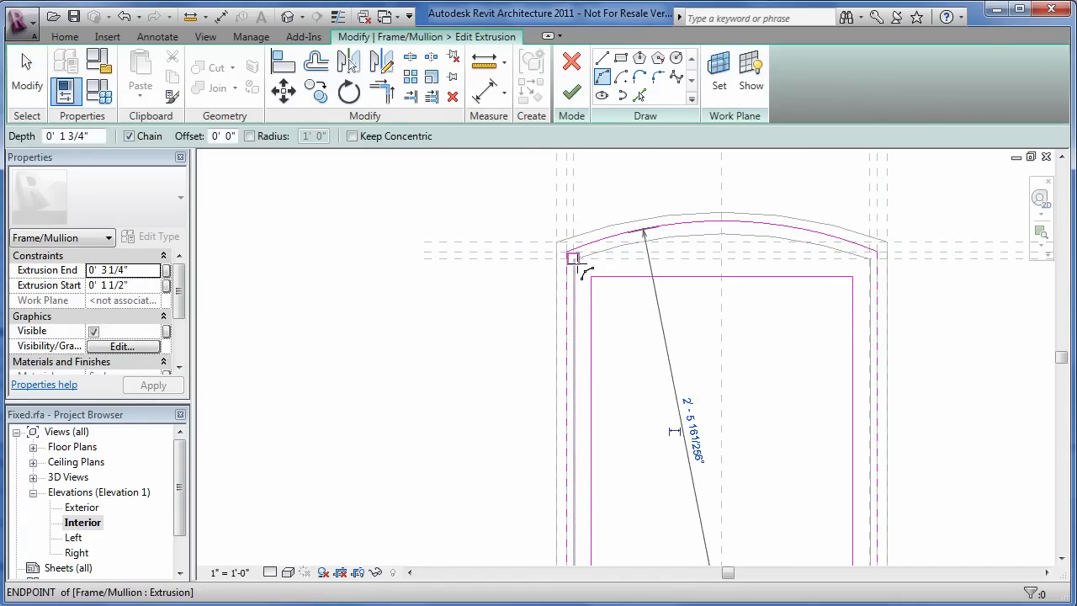
{"action": "key", "text": "Escape"}
{"action": "key", "text": "Escape"}
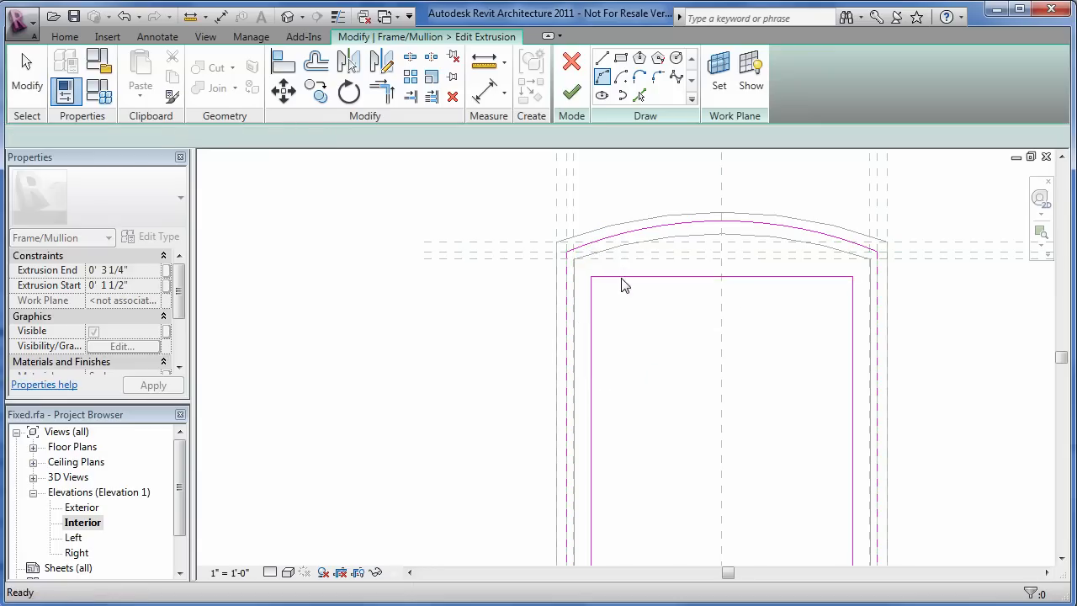
Step: Replace the inner top line of the frame sketch with an upward start-end-radius arc centred on the Center reference plane and finish the extrusion
{"action": "left_click", "coordinate": [622, 278]}
{"action": "key", "text": "Delete"}
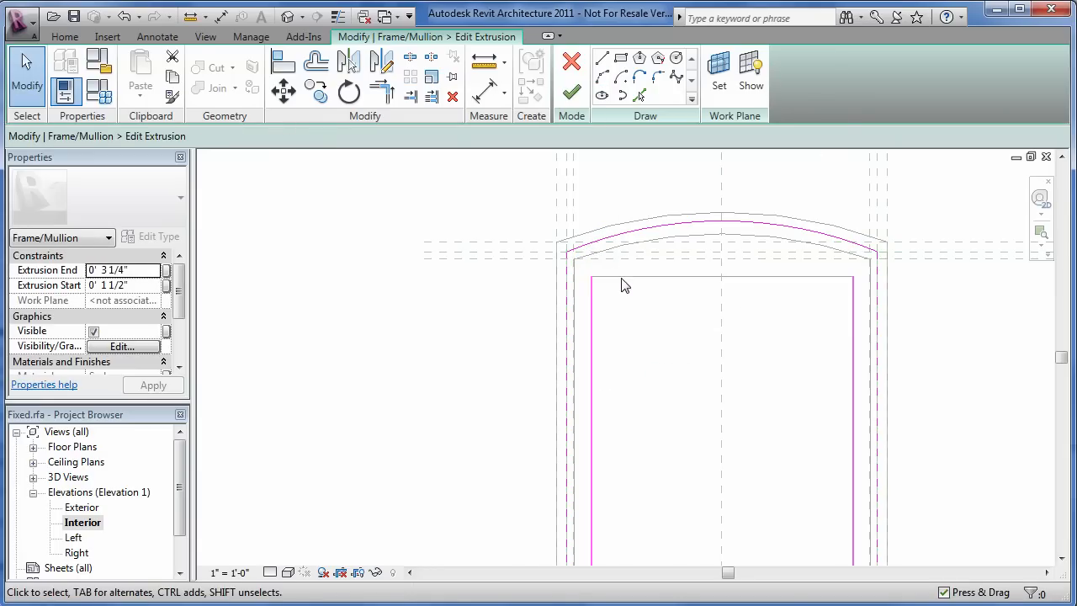
{"action": "left_click", "coordinate": [601, 77]}
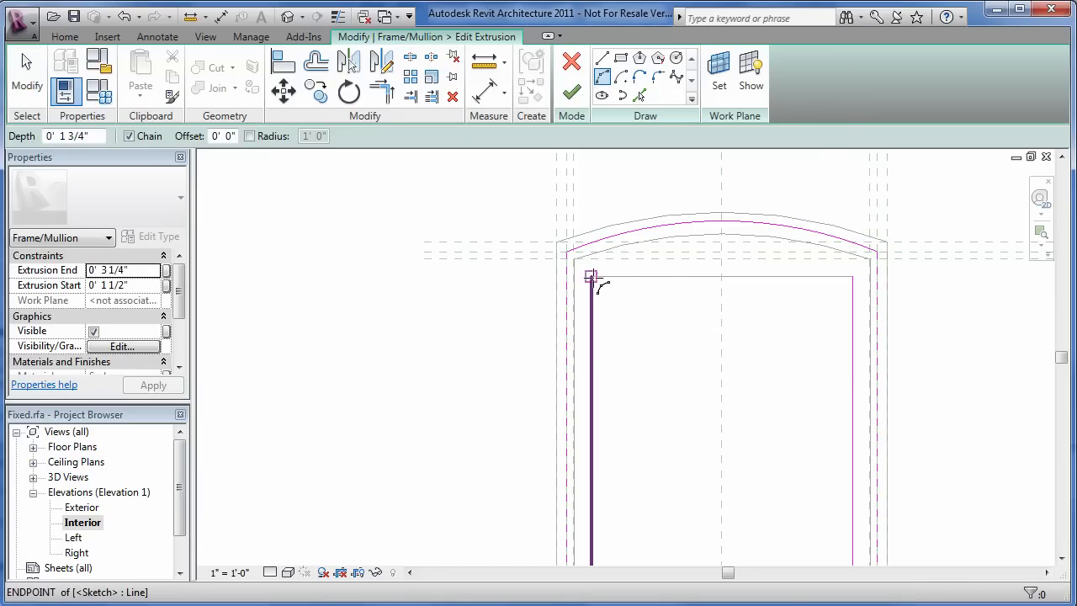
{"action": "left_click", "coordinate": [590, 276]}
{"action": "left_click", "coordinate": [851, 276]}
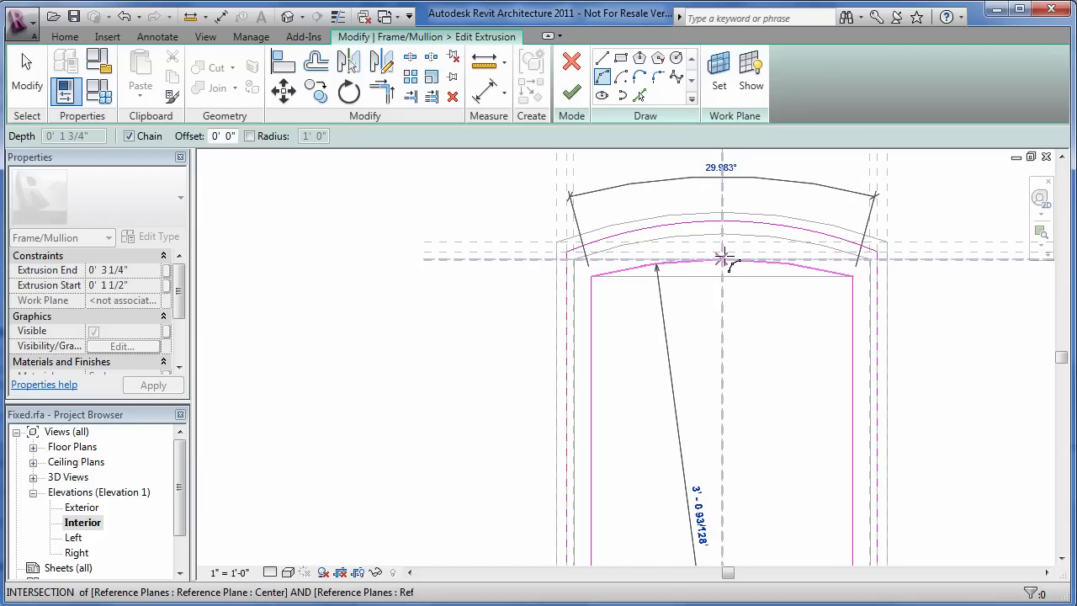
{"action": "scroll", "coordinate": [722, 257], "scroll_direction": "up", "scroll_amount": 3}
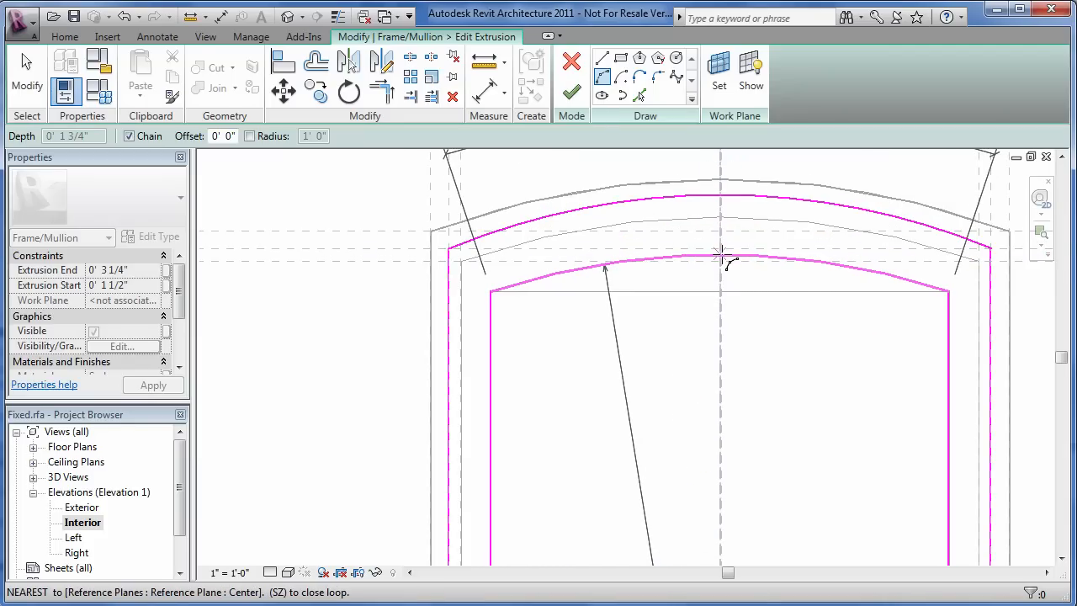
{"action": "left_click", "coordinate": [722, 254]}
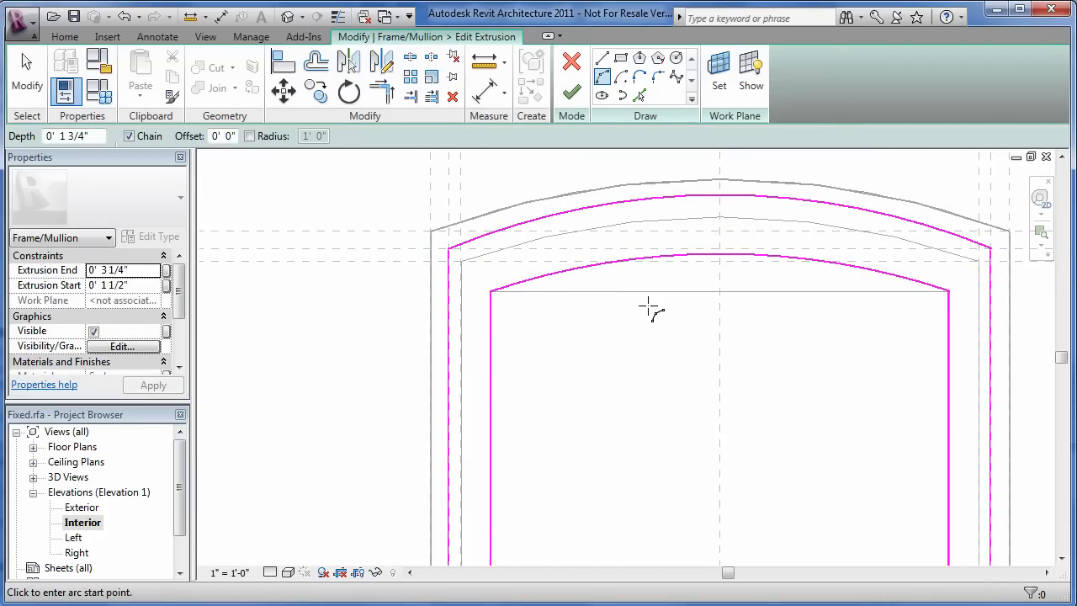
{"action": "key", "text": "Escape"}
{"action": "key", "text": "Escape"}
{"action": "left_click", "coordinate": [571, 91]}
Step: Edit the glass extrusion and delete the top line of its sketch
{"action": "left_click", "coordinate": [624, 295]}
{"action": "left_click", "coordinate": [577, 93]}
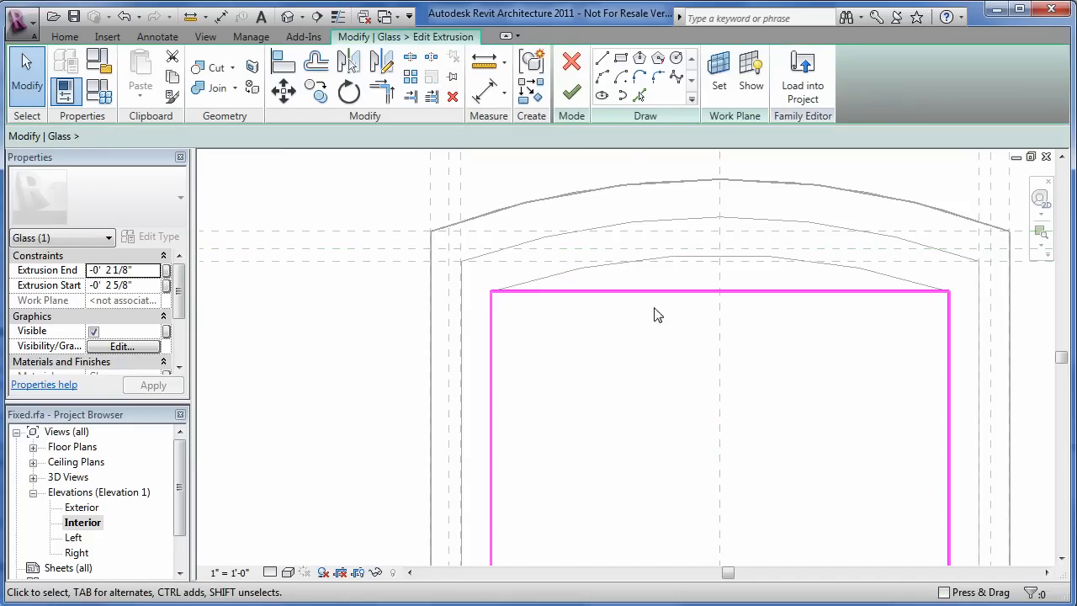
{"action": "left_click", "coordinate": [698, 297]}
{"action": "key", "text": "Delete"}
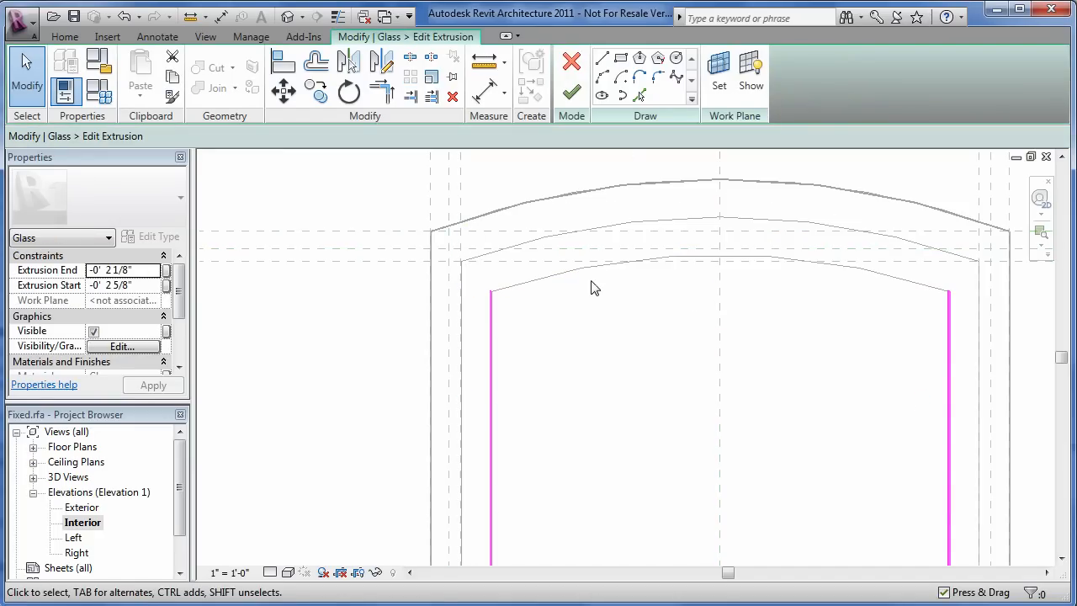
Step: Draw a start-end-radius arc across the top of the glass sketch along the frame's inner arch and try to finish the extrusion
{"action": "left_click", "coordinate": [601, 79]}
{"action": "left_click", "coordinate": [491, 289]}
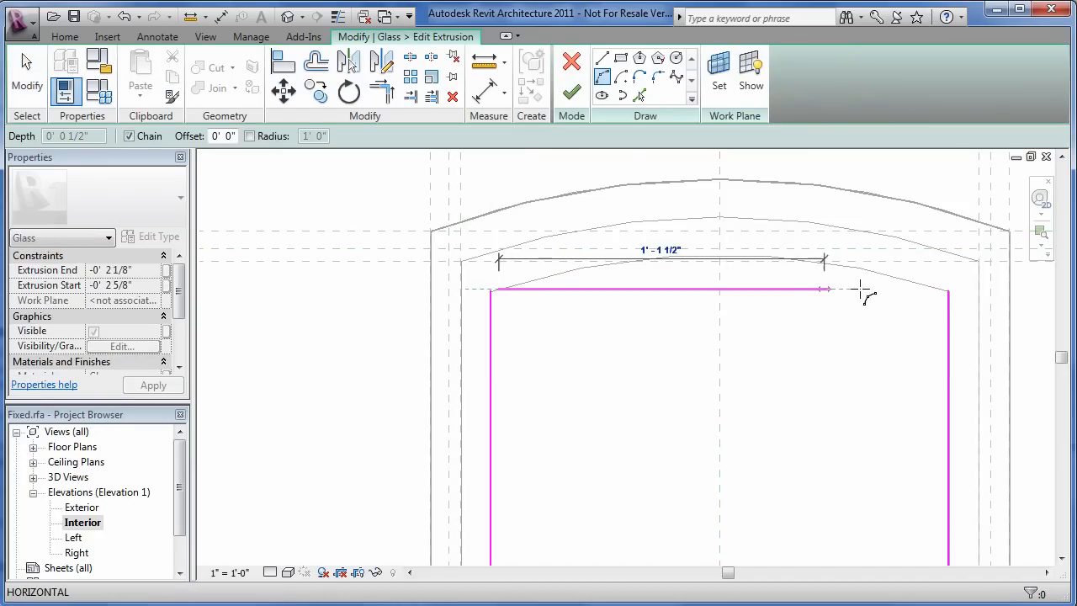
{"action": "left_click", "coordinate": [946, 290]}
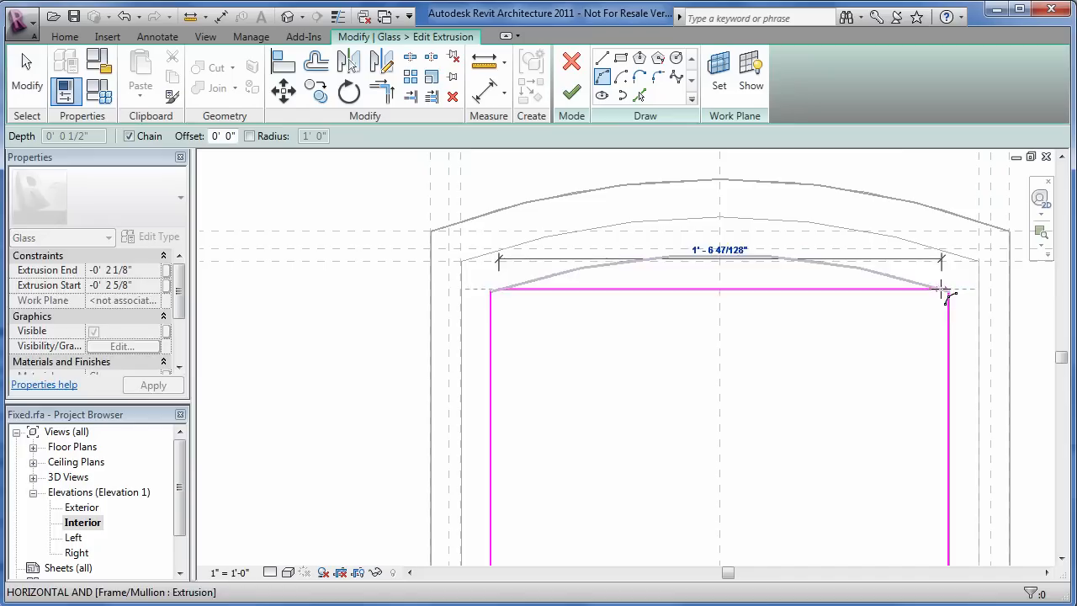
{"action": "left_click", "coordinate": [728, 254]}
{"action": "left_click", "coordinate": [571, 93]}
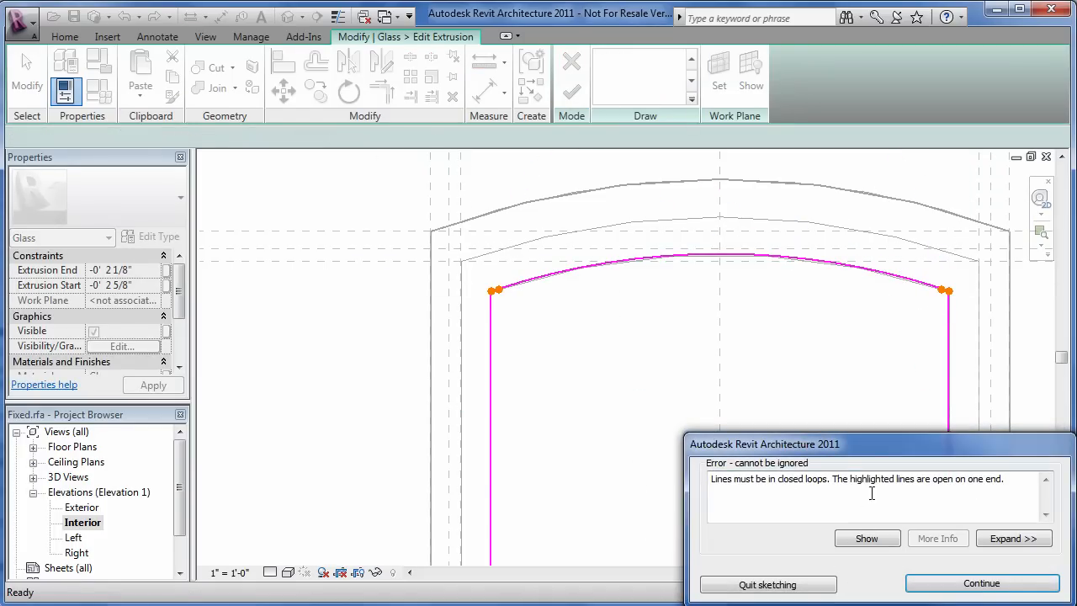
Step: Extend the right end of the glass sketch's arc to the top of the right side line and try to finish the extrusion
{"action": "left_click", "coordinate": [981, 583]}
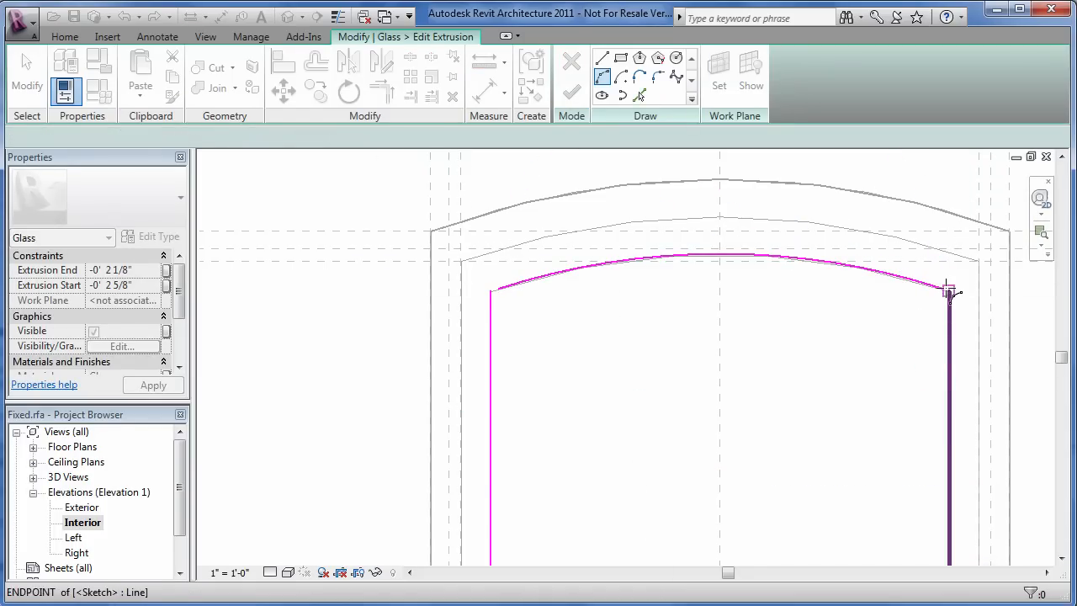
{"action": "scroll", "coordinate": [946, 290], "scroll_direction": "up", "scroll_amount": 2}
{"action": "key", "text": "Escape"}
{"action": "left_click", "coordinate": [937, 292]}
{"action": "left_click_drag", "start_coordinate": [938, 292], "coordinate": [951, 293]}
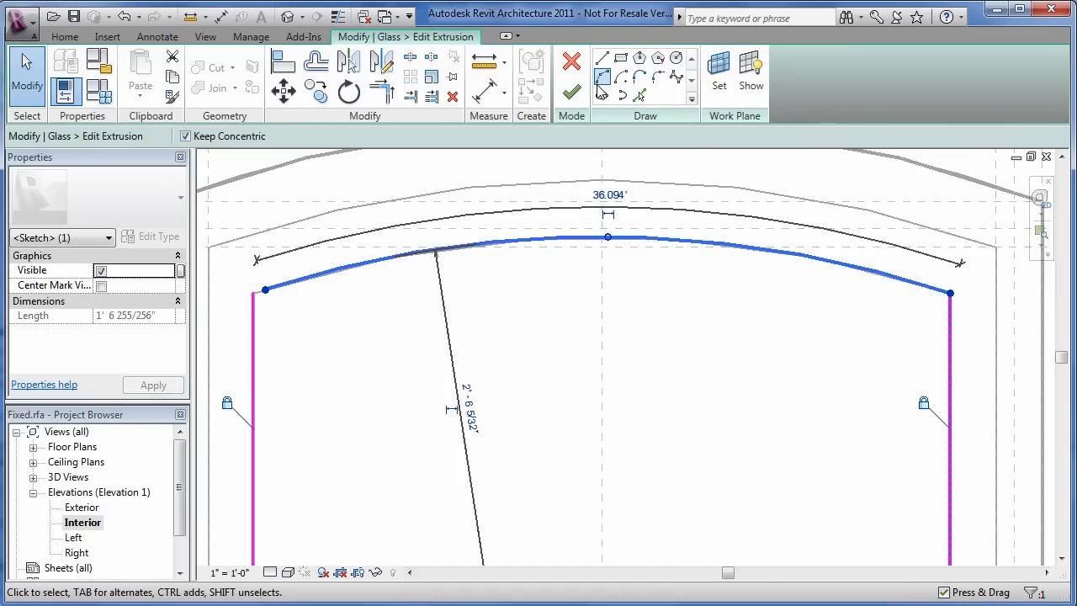
{"action": "left_click", "coordinate": [572, 91]}
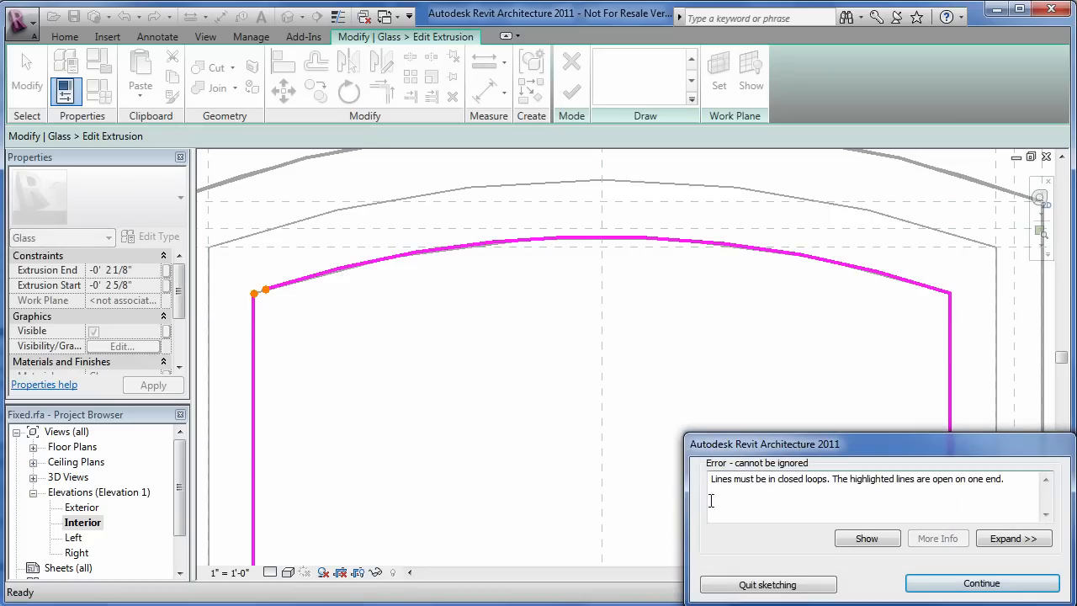
{"action": "key", "text": "Return"}
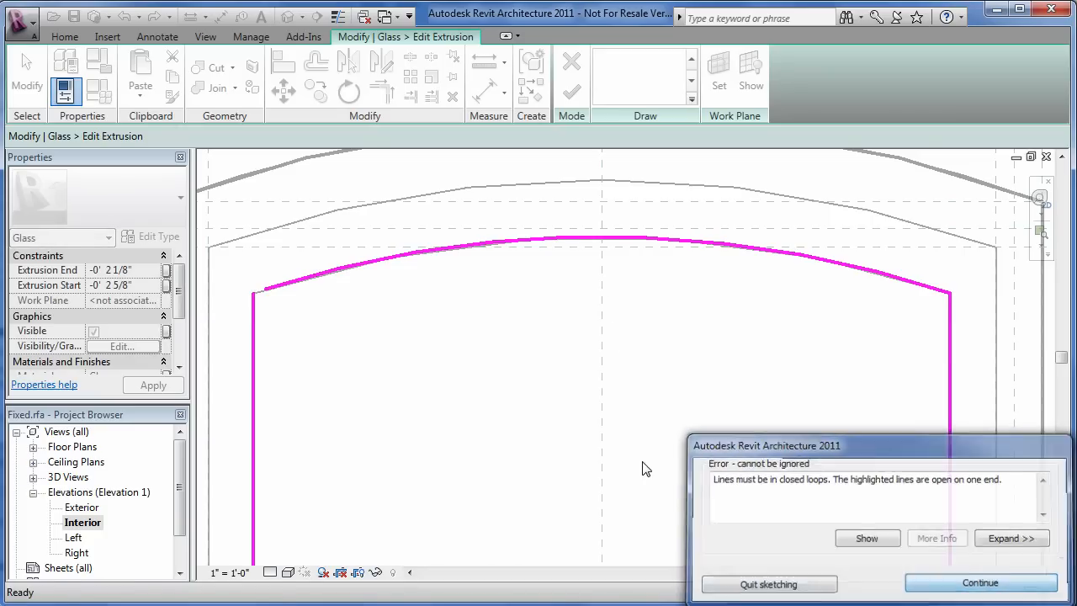
Step: Extend the arc's left end to the top of the left side line, finish the glass extrusion and deselect the glass
{"action": "left_click", "coordinate": [285, 288]}
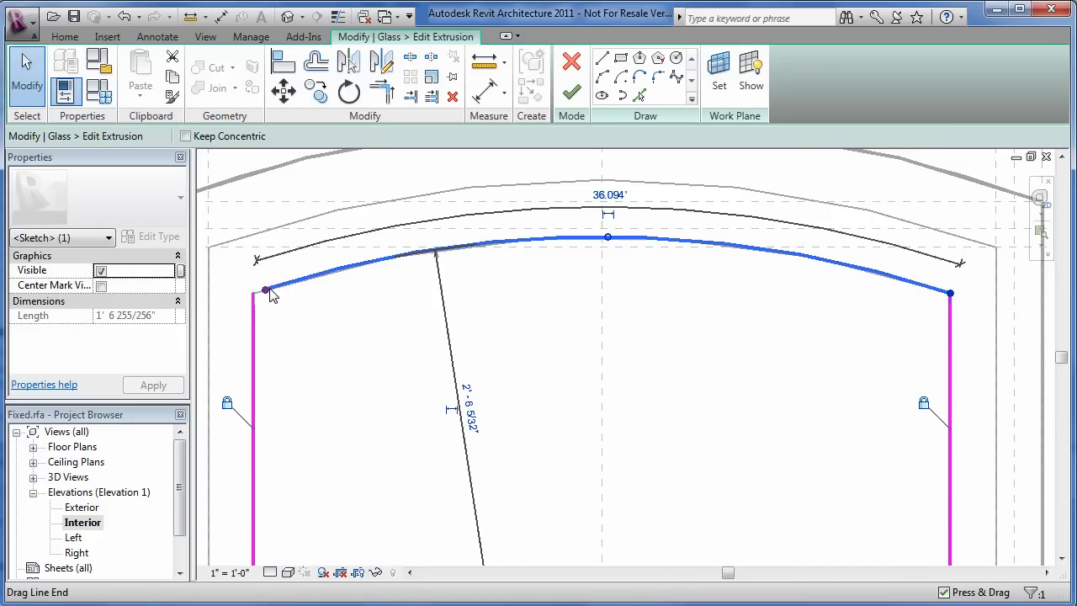
{"action": "left_click_drag", "start_coordinate": [265, 289], "coordinate": [253, 293]}
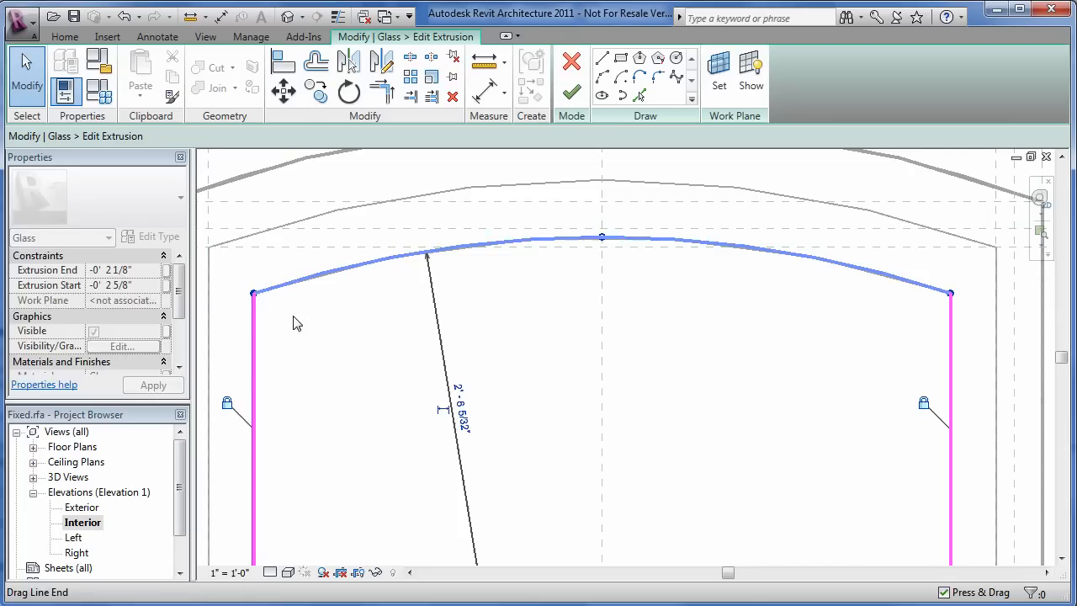
{"action": "left_click", "coordinate": [572, 95]}
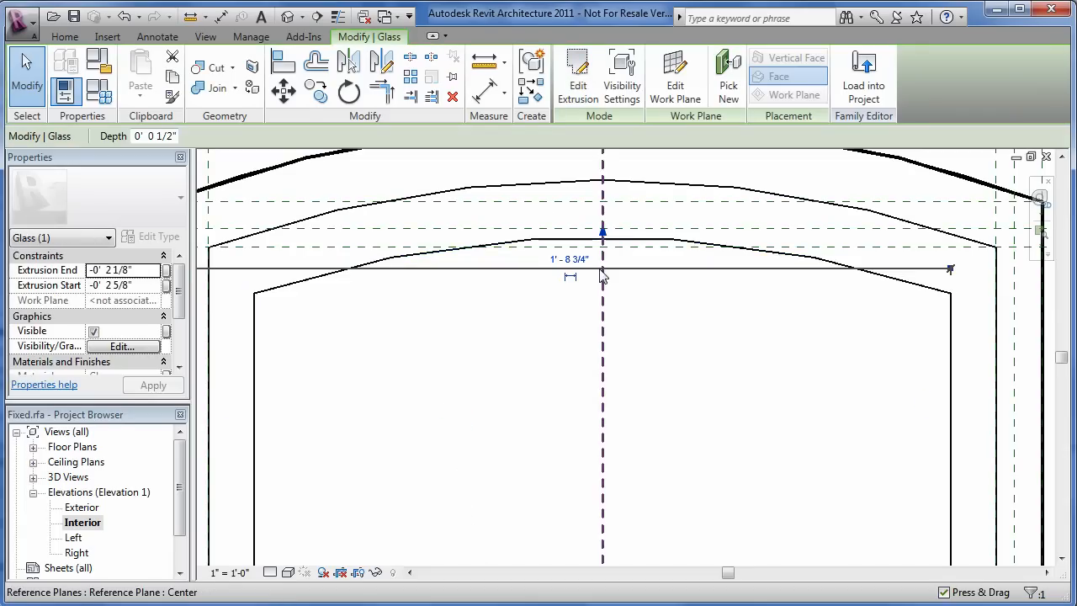
{"action": "scroll", "coordinate": [587, 308], "scroll_direction": "down", "scroll_amount": 3}
{"action": "scroll", "coordinate": [588, 306], "scroll_direction": "down", "scroll_amount": 2}
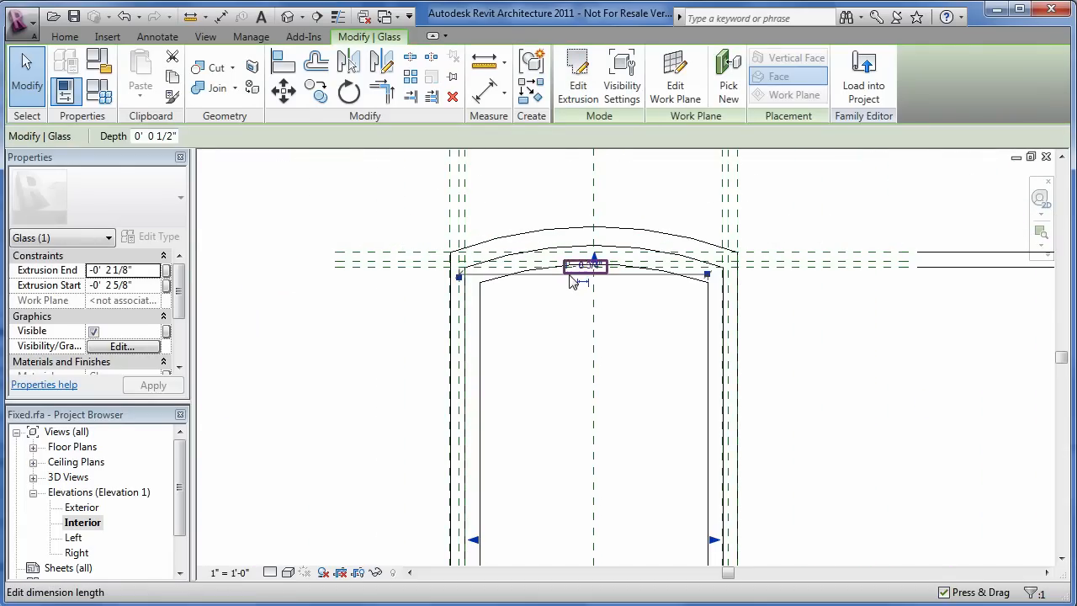
{"action": "left_click", "coordinate": [324, 305]}
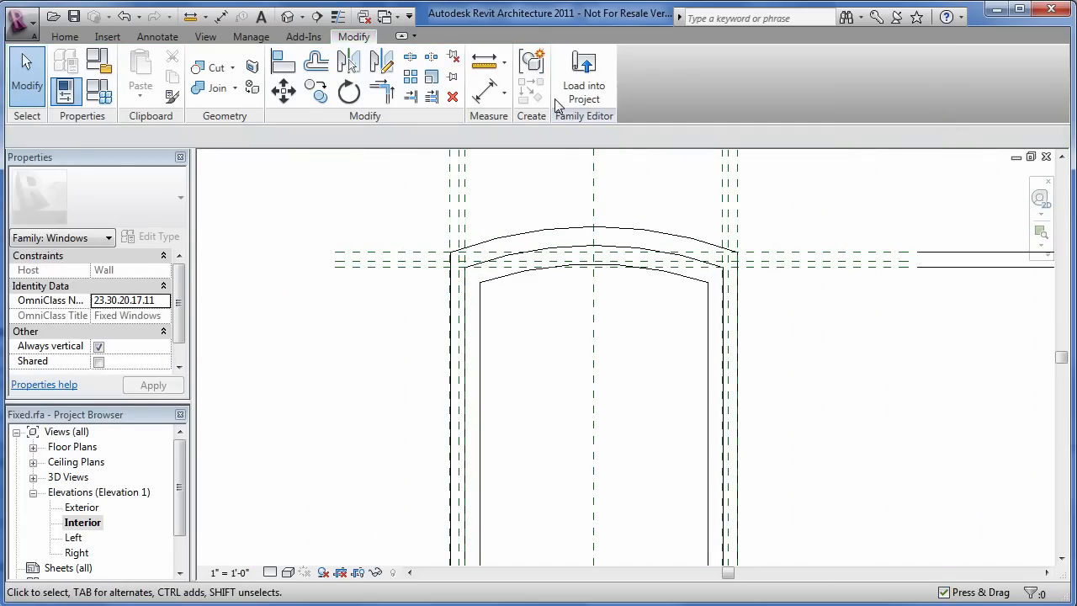
Step: Check the window in 3D and load the family into Project2, overwriting the existing version and its parameter values
{"action": "left_click", "coordinate": [290, 23]}
{"action": "middle_click_drag", "start_coordinate": [730, 403], "coordinate": [784, 408], "text": "shift"}
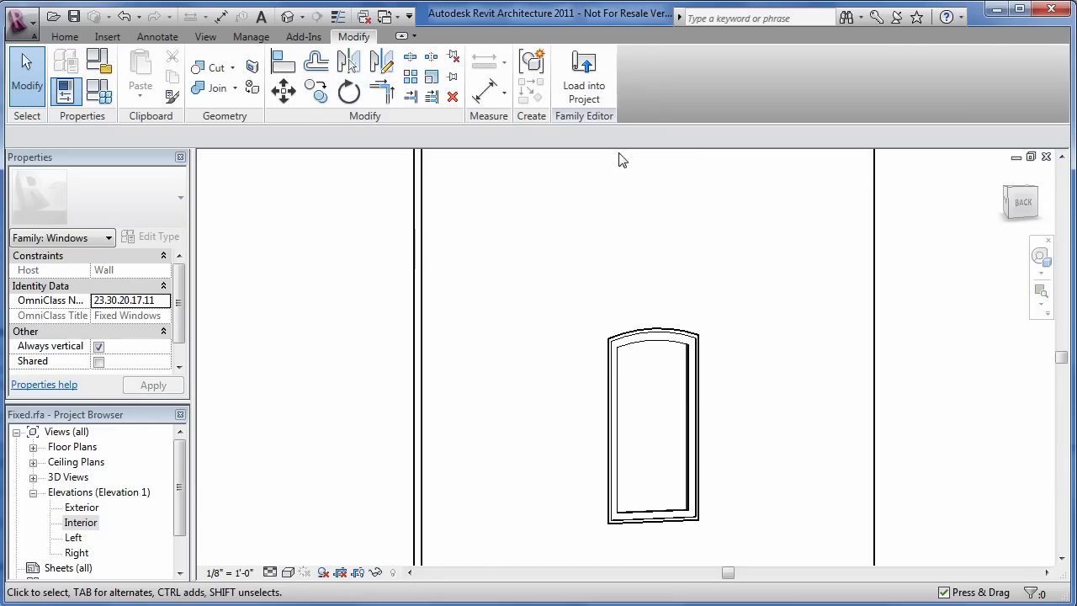
{"action": "left_click", "coordinate": [583, 79]}
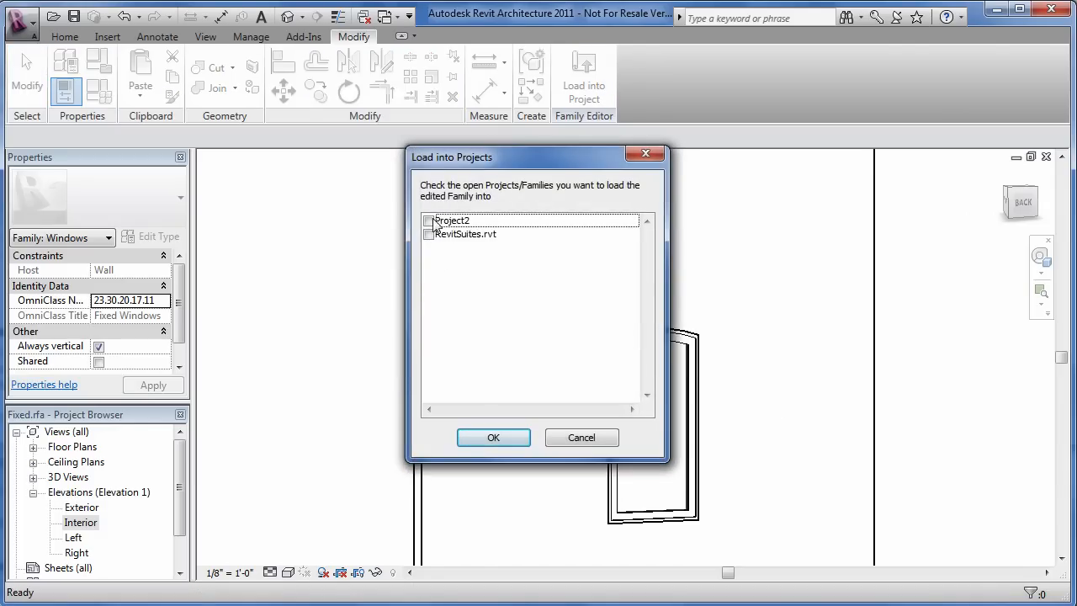
{"action": "left_click", "coordinate": [431, 221]}
{"action": "left_click", "coordinate": [492, 437]}
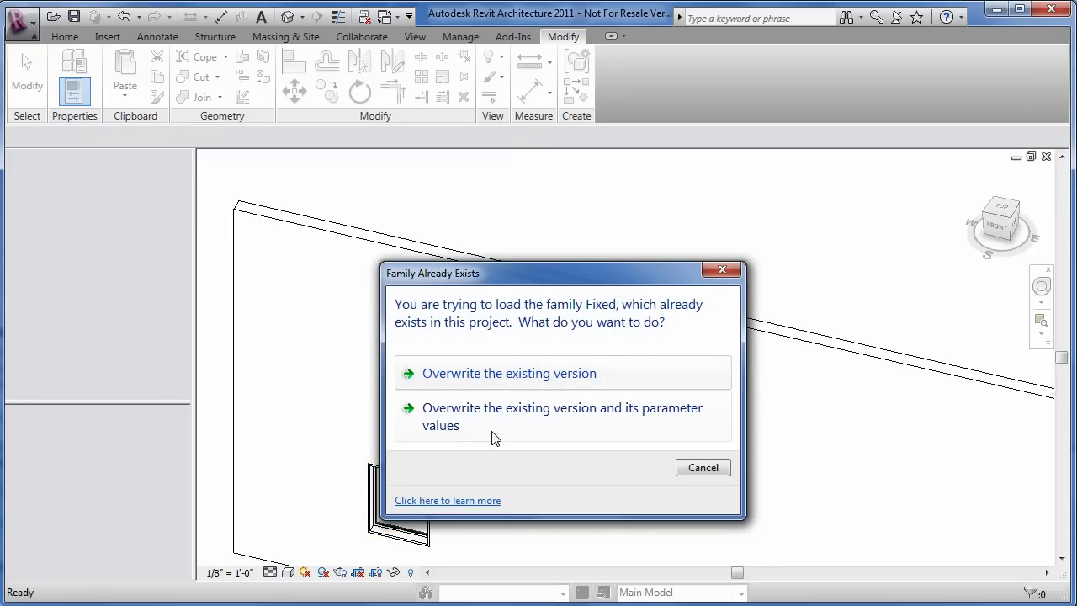
{"action": "left_click", "coordinate": [570, 429]}
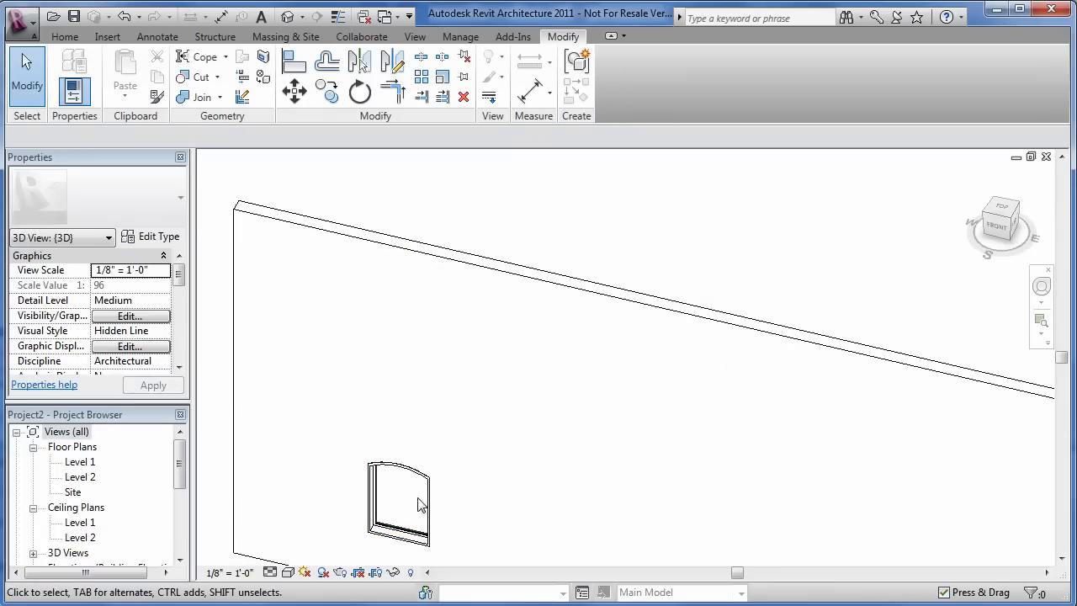
Step: Array the arched window horizontally along the wall as a grouped linear array of 10, placing the second window just beside the first
{"action": "middle_click_drag", "start_coordinate": [447, 493], "coordinate": [608, 209], "text": "shift"}
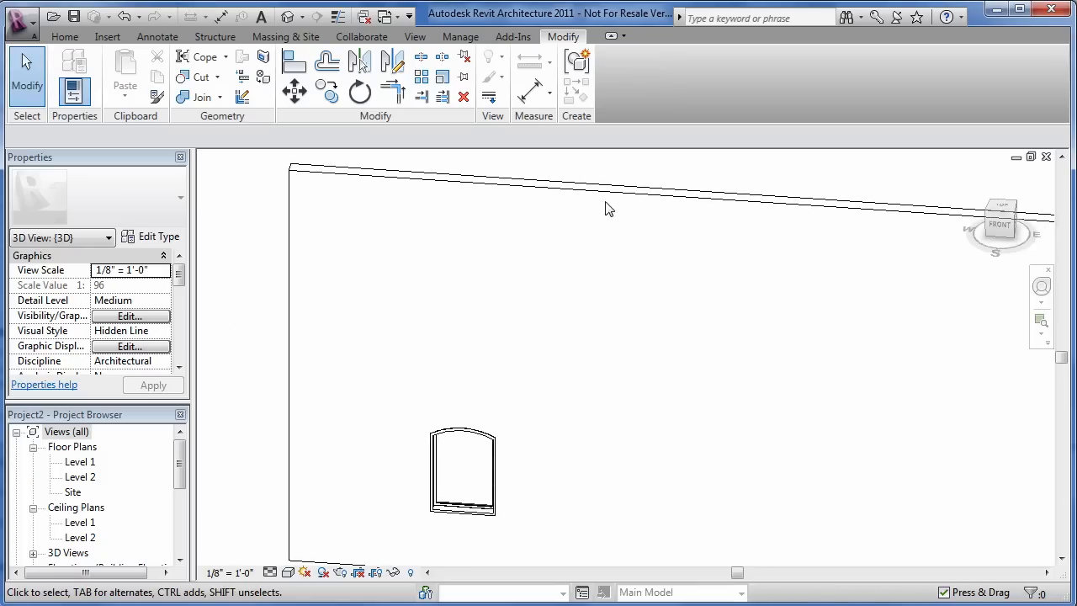
{"action": "left_click", "coordinate": [495, 458]}
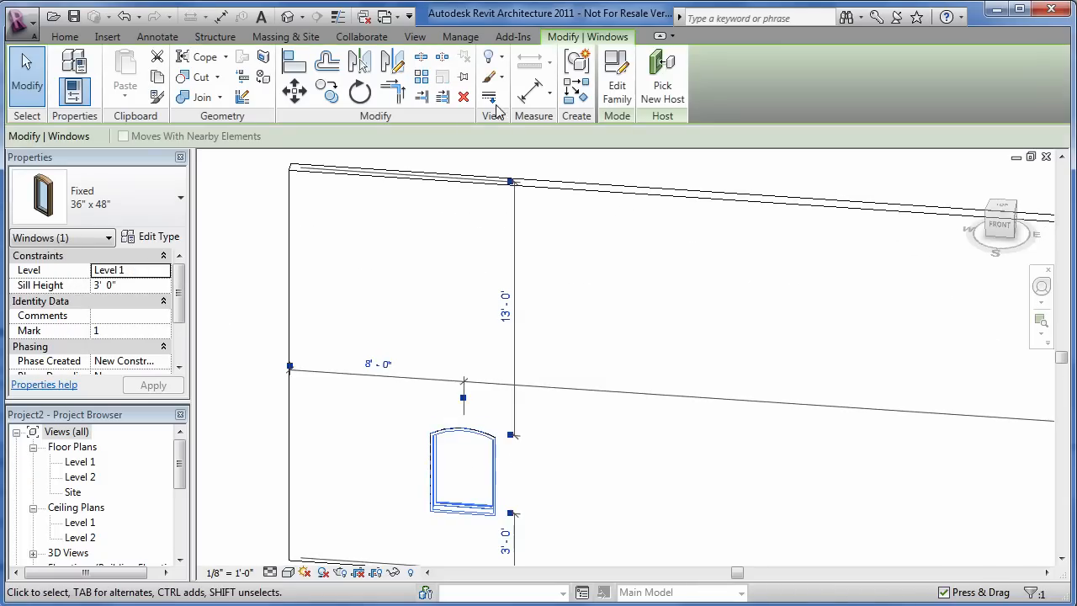
{"action": "left_click", "coordinate": [421, 76]}
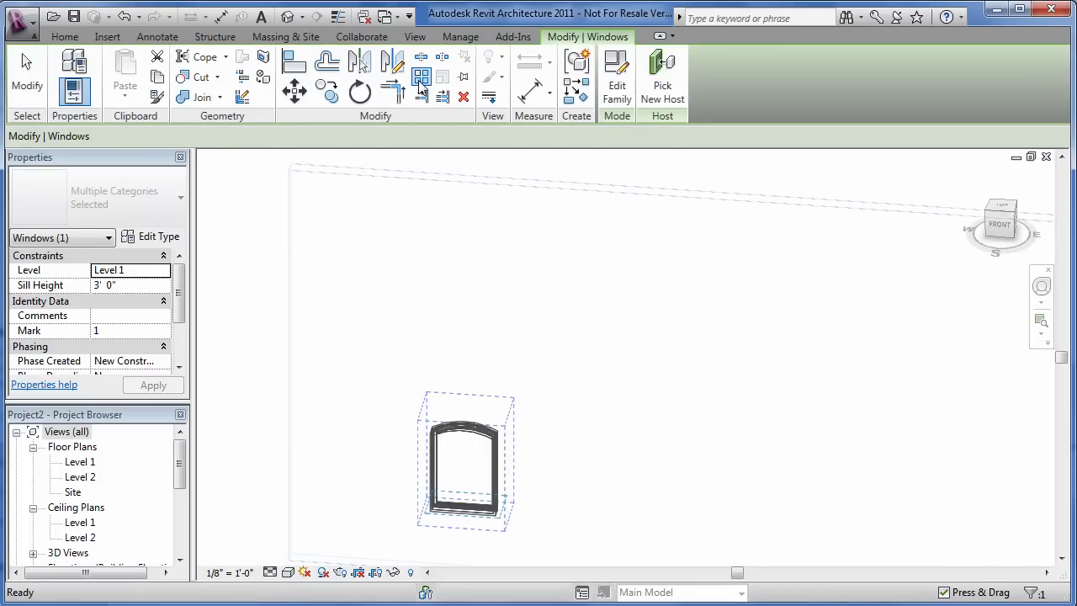
{"action": "left_click", "coordinate": [440, 510]}
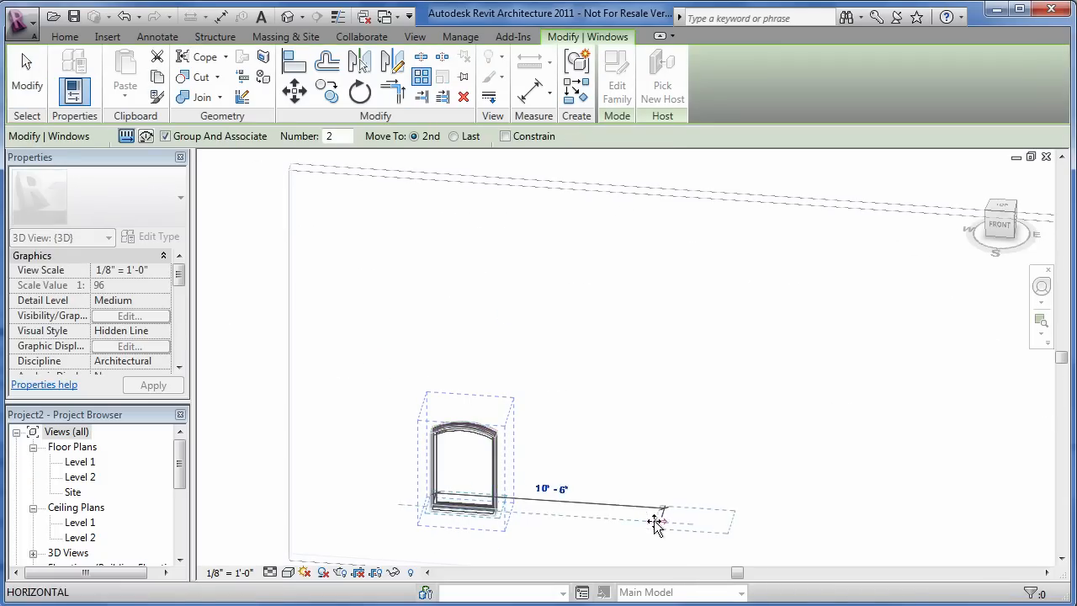
{"action": "left_click", "coordinate": [535, 515]}
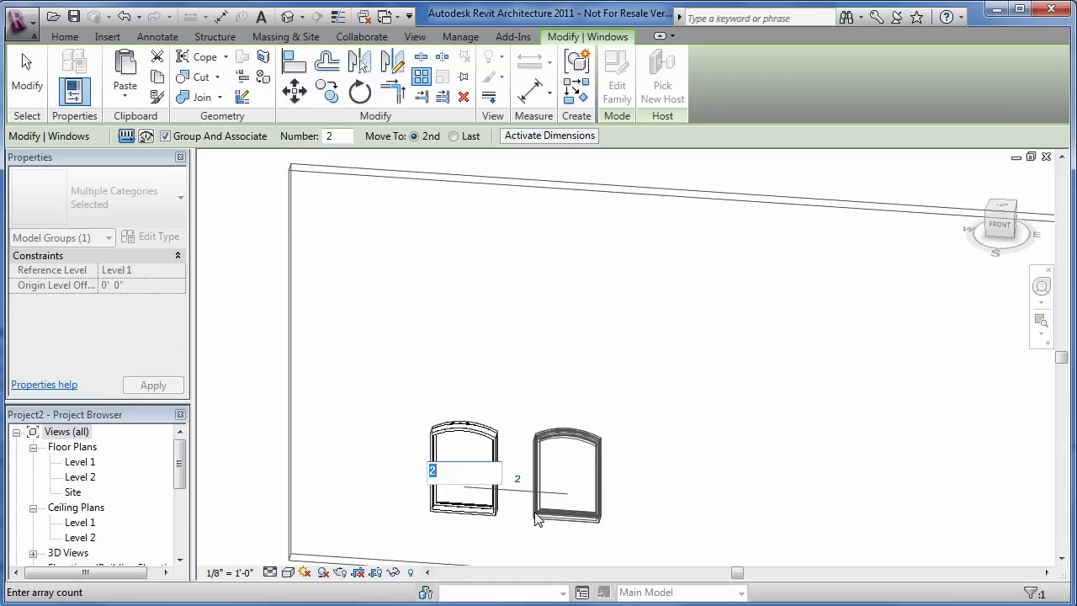
{"action": "type", "text": "10"}
{"action": "key", "text": "Return"}
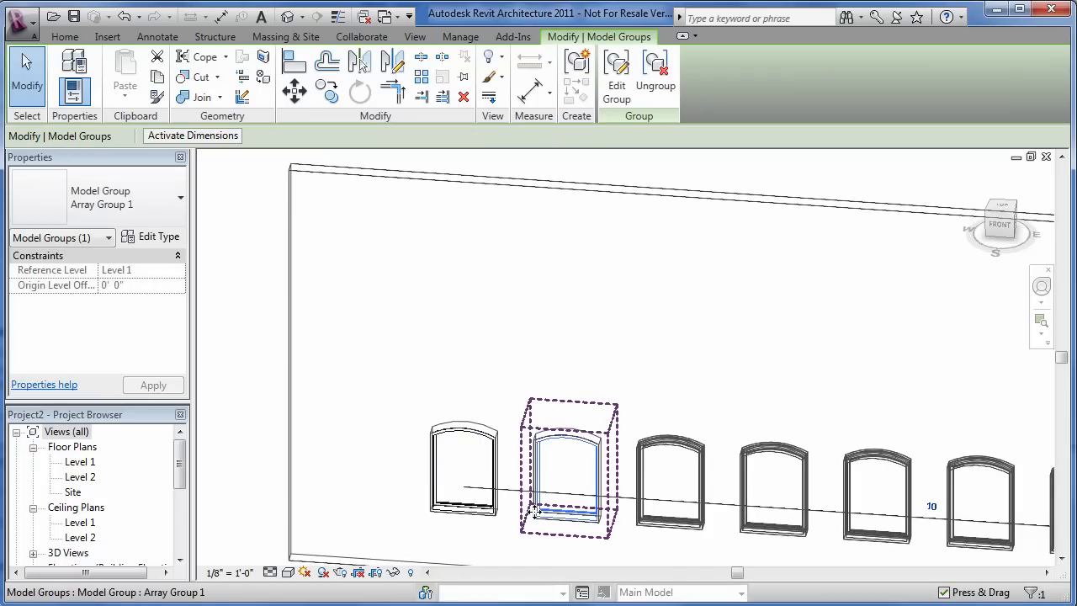
{"action": "scroll", "coordinate": [535, 509], "scroll_direction": "down", "scroll_amount": 4}
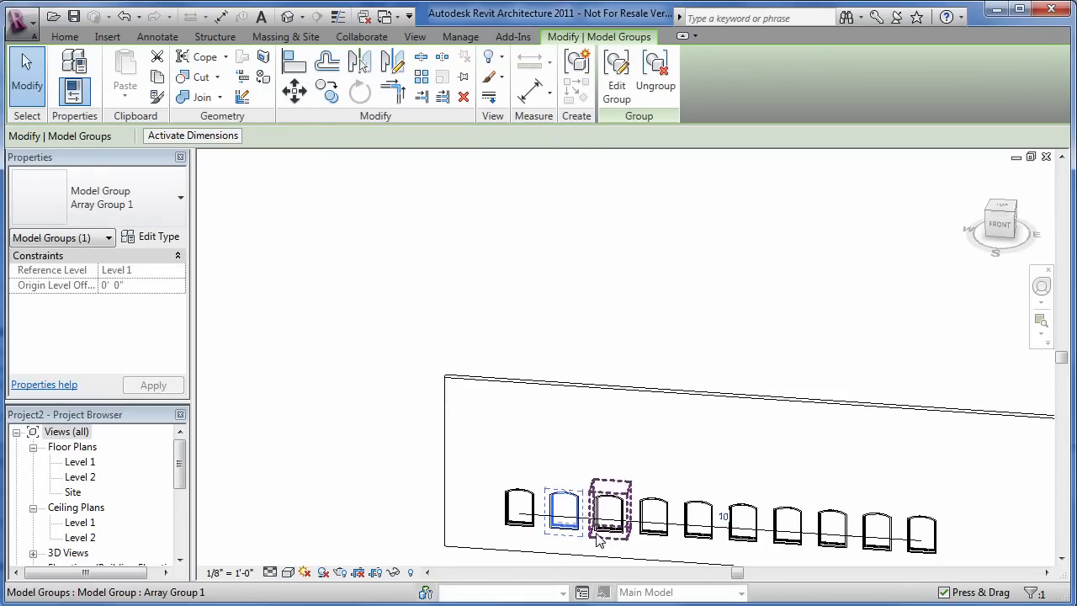